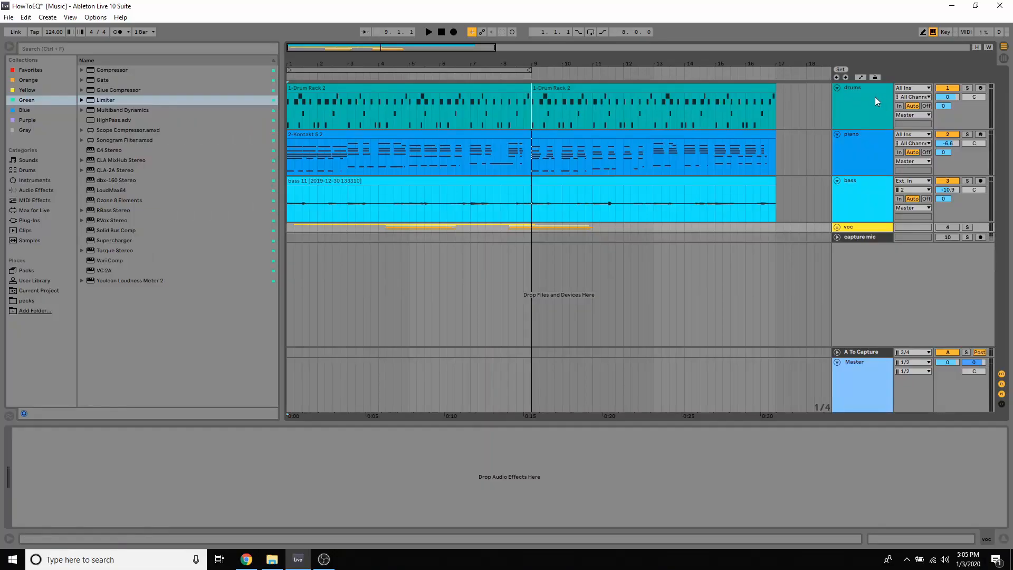
Add the HighPass preset after the Kick_Punchy_07 sample on the drums track and enlarge its expanded EQ display
{"action": "left_click", "coordinate": [874, 97]}
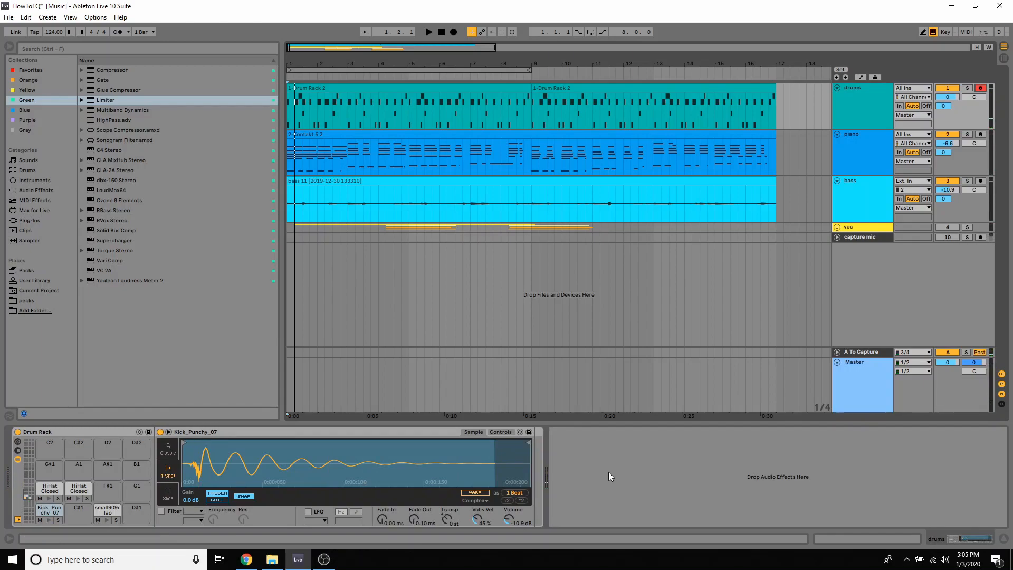
{"action": "left_click", "coordinate": [613, 455]}
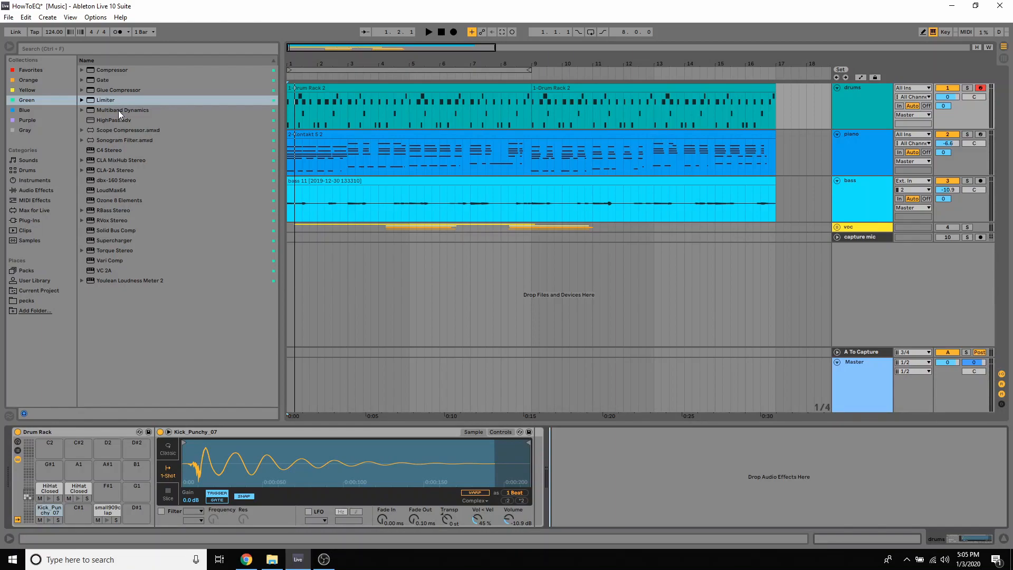
{"action": "left_click_drag", "start_coordinate": [115, 121], "coordinate": [534, 469]}
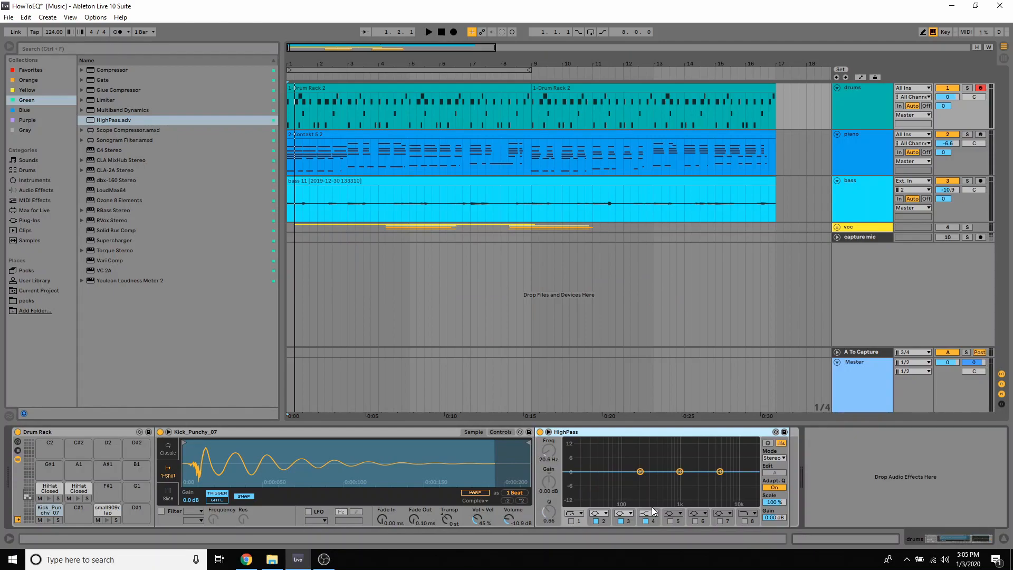
{"action": "left_click", "coordinate": [548, 431]}
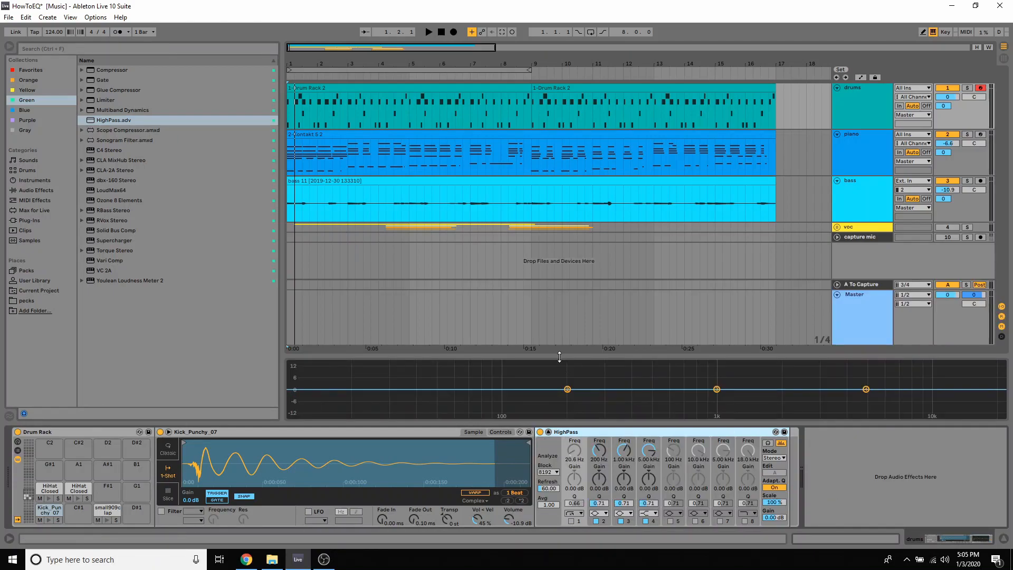
{"action": "left_click_drag", "start_coordinate": [559, 356], "coordinate": [561, 36]}
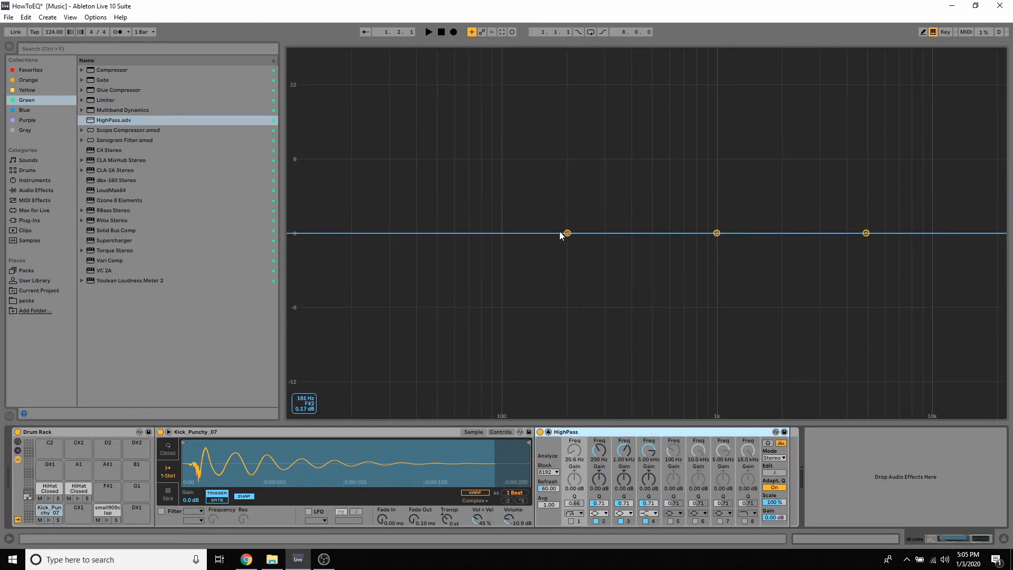
Move EQ band 2 to about 609 Hz, boost it to 15 dB, and collapse the enlarged EQ display
{"action": "left_click_drag", "start_coordinate": [567, 232], "coordinate": [669, 233]}
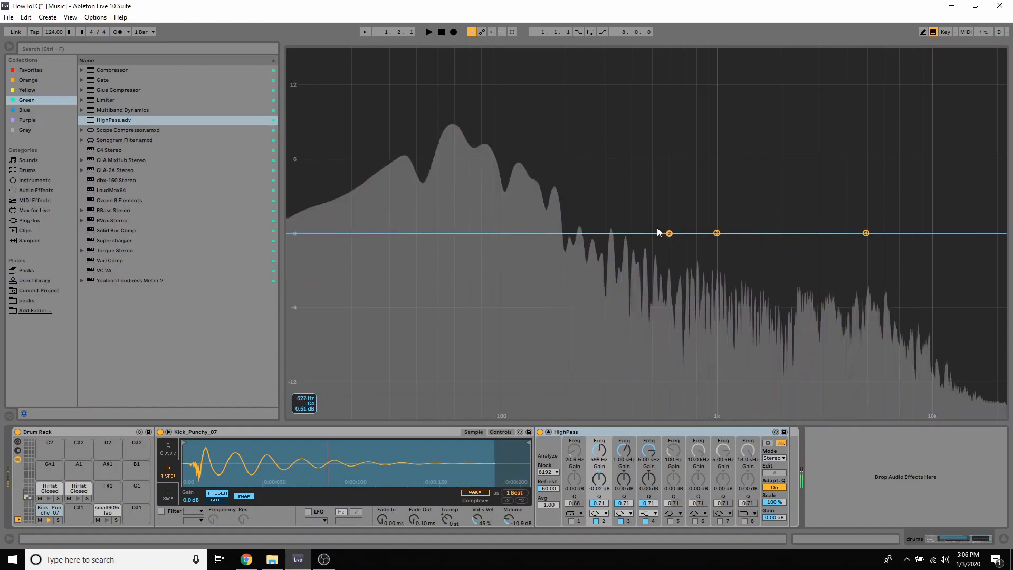
{"action": "left_click_drag", "start_coordinate": [668, 236], "coordinate": [668, 197]}
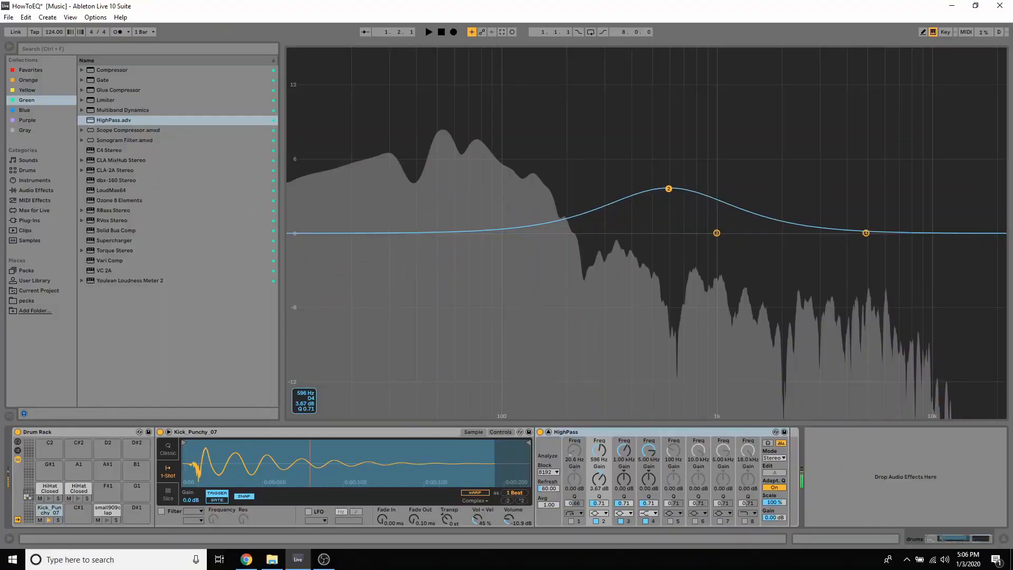
{"action": "left_click_drag", "start_coordinate": [667, 188], "coordinate": [668, 152]}
{"action": "left_click_drag", "start_coordinate": [667, 153], "coordinate": [668, 128]}
{"action": "left_click_drag", "start_coordinate": [668, 128], "coordinate": [671, 51]}
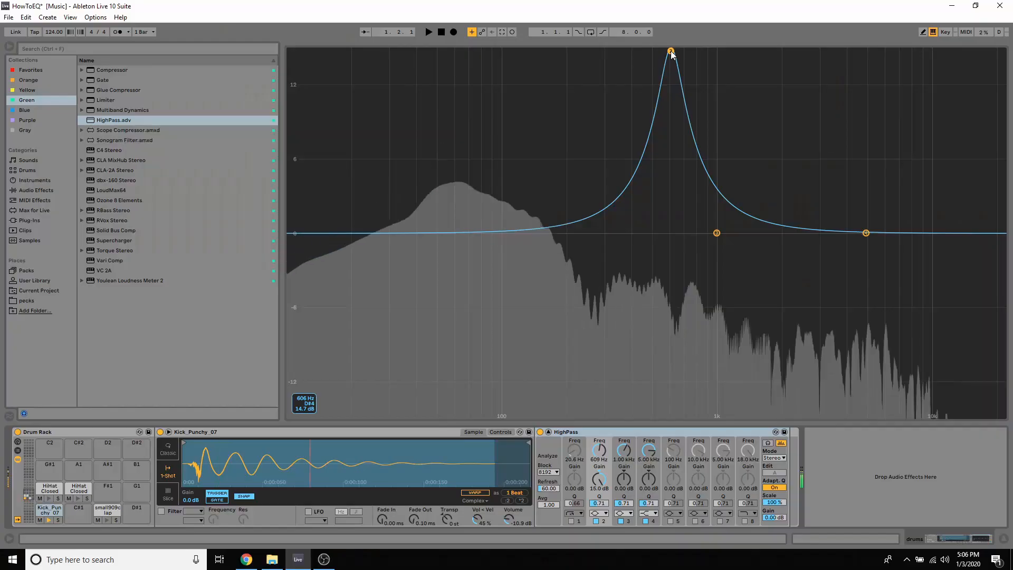
{"action": "left_click", "coordinate": [548, 432]}
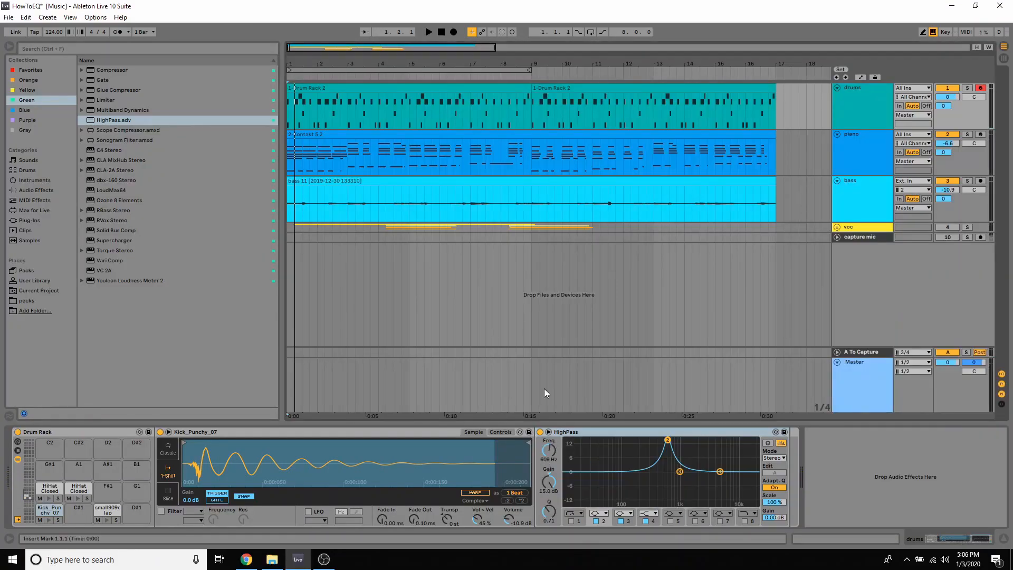
Turn off band 1 of the HighPass EQ following the drums track's Drum Rack and expand its display
{"action": "left_click", "coordinate": [836, 457]}
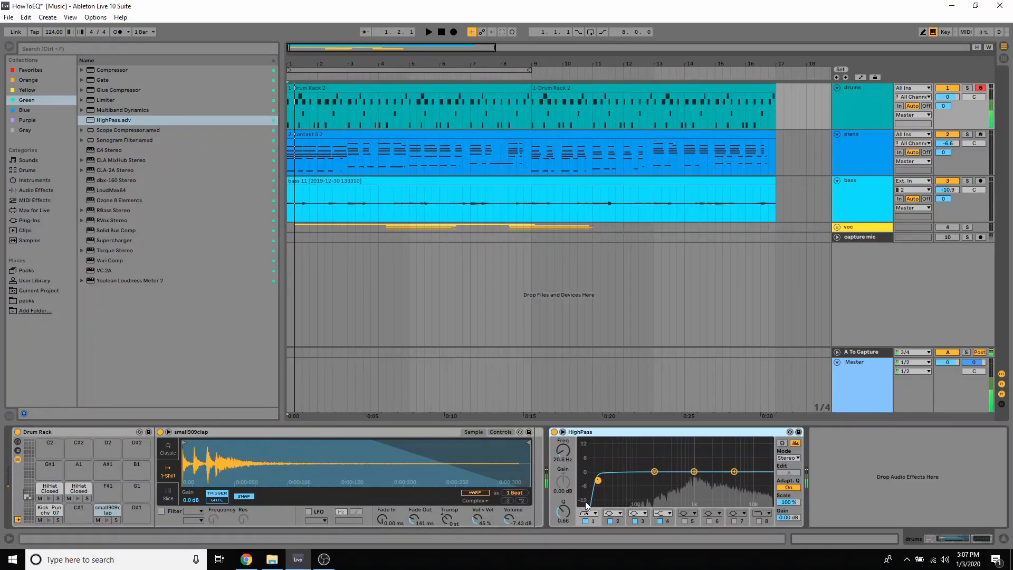
{"action": "left_click", "coordinate": [585, 521]}
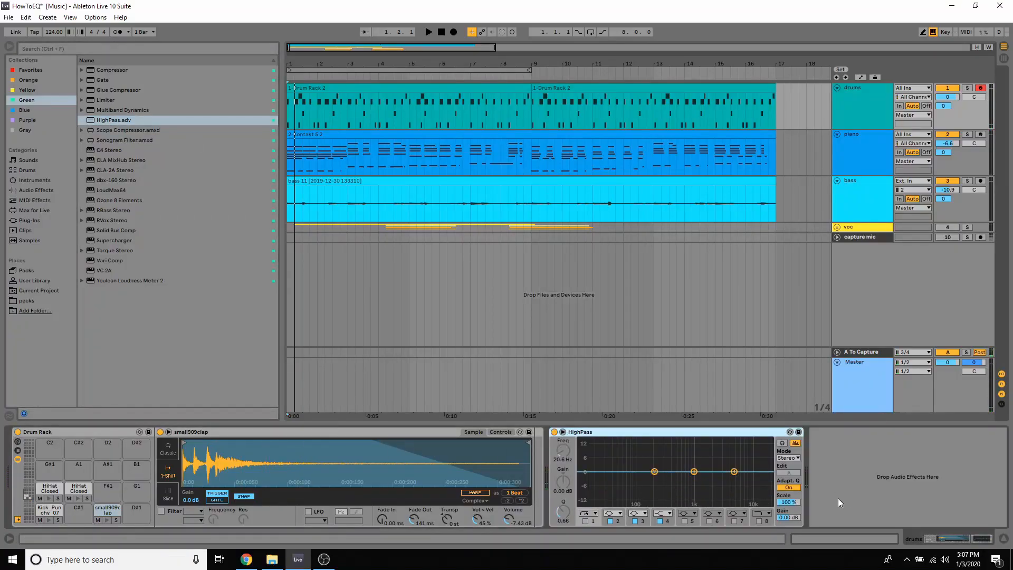
{"action": "left_click", "coordinate": [563, 431]}
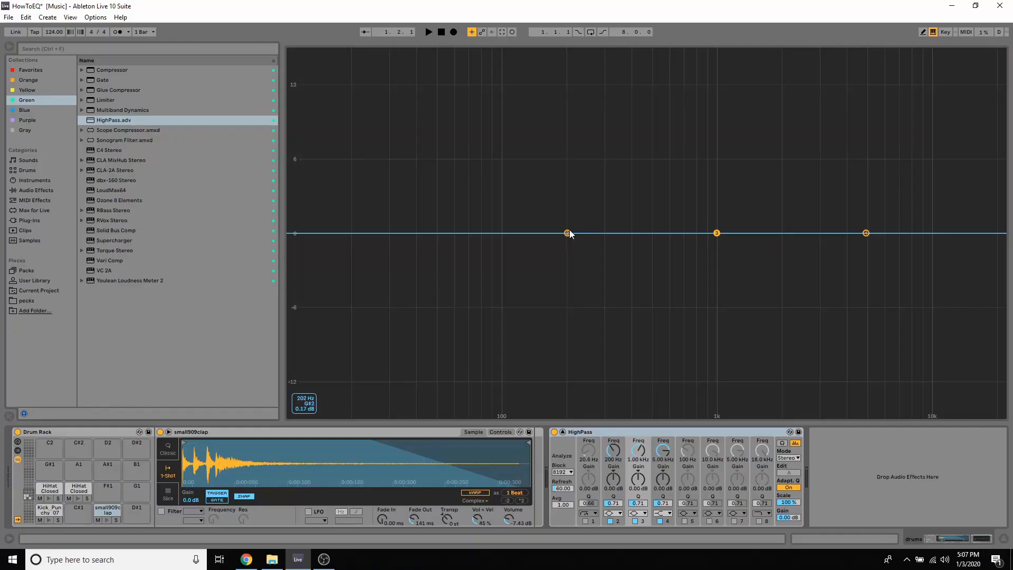
Enable band 5 and narrow the EQ bands, with Q 11.5 for band 2, 18 for bands 3 and 4, and 17.3 for band 5
{"action": "left_click_drag", "start_coordinate": [567, 233], "coordinate": [648, 234]}
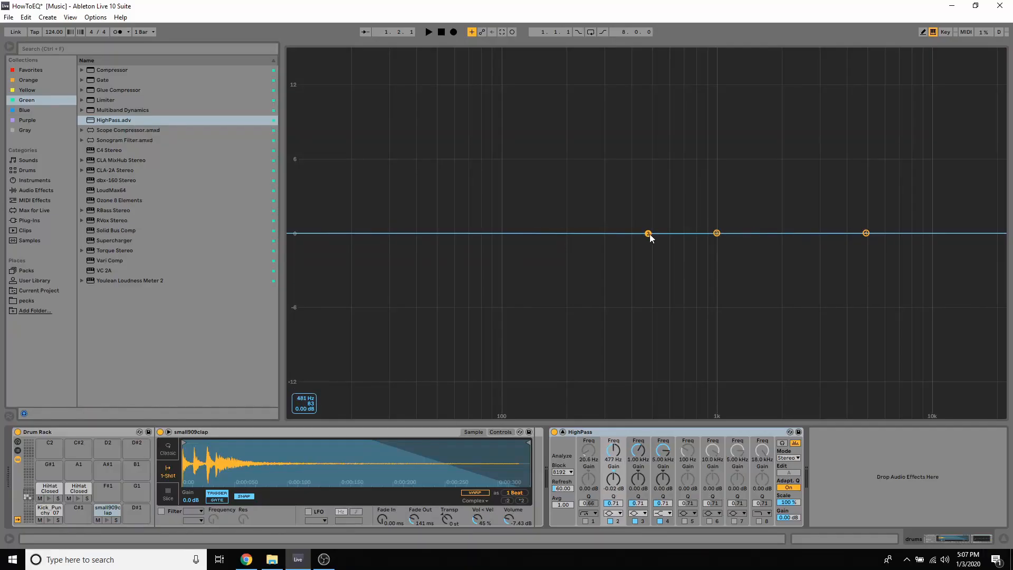
{"action": "left_click_drag", "start_coordinate": [613, 503], "coordinate": [613, 453]}
{"action": "left_click_drag", "start_coordinate": [638, 503], "coordinate": [663, 443]}
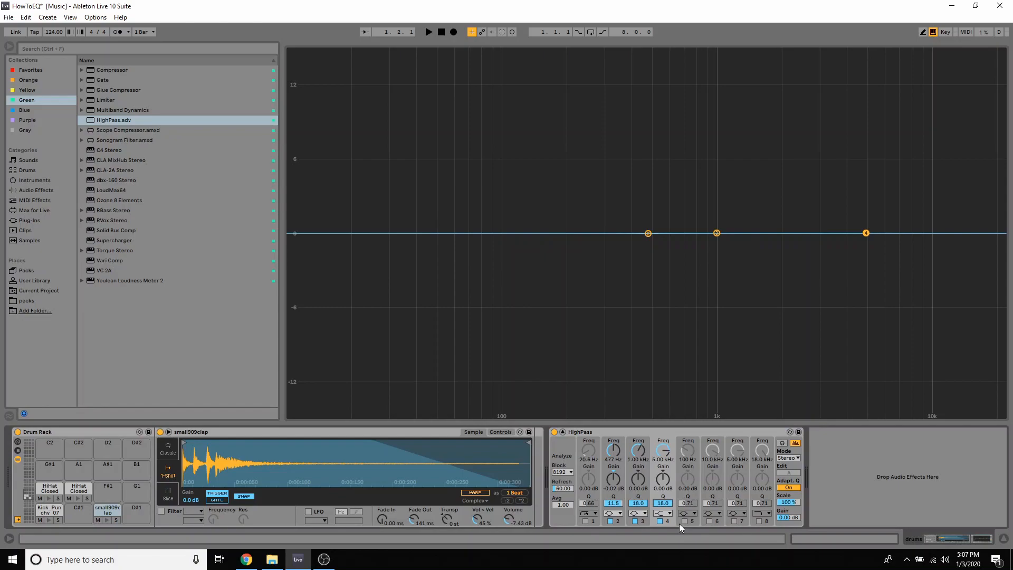
{"action": "left_click", "coordinate": [684, 521]}
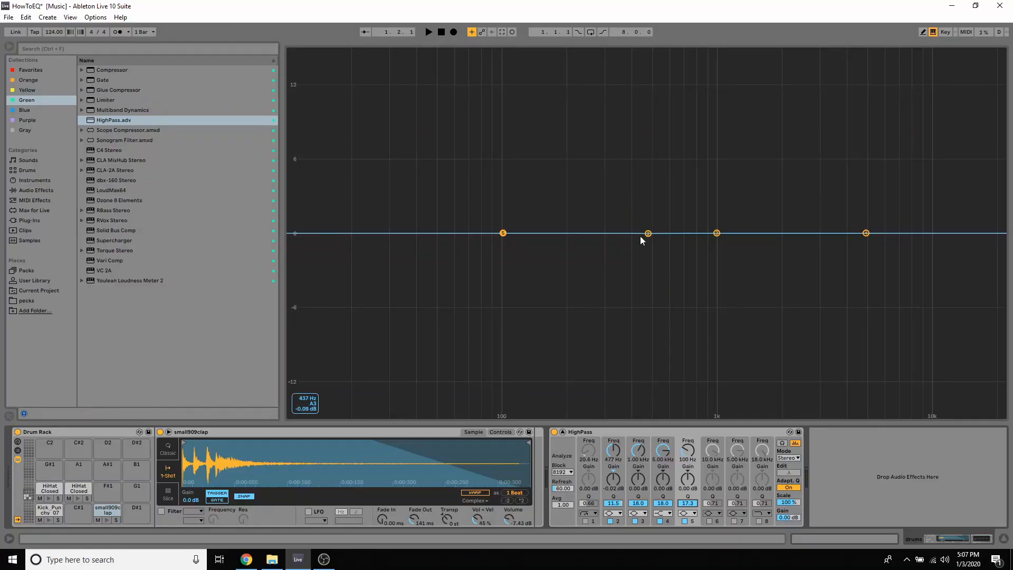
Boost band 2 about 12 dB at 247 Hz, band 3 about 6 dB at 347 Hz, band 5 about 11 dB at 389 Hz, and band 4 about 9 dB at 428 Hz
{"action": "left_click_drag", "start_coordinate": [648, 233], "coordinate": [586, 86]}
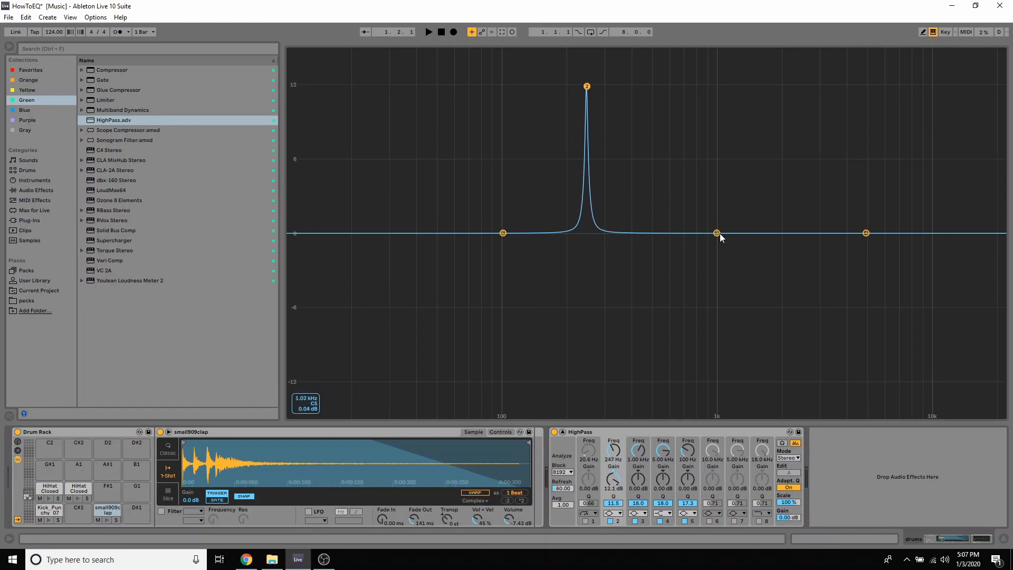
{"action": "left_click_drag", "start_coordinate": [717, 233], "coordinate": [604, 178]}
{"action": "left_click_drag", "start_coordinate": [503, 235], "coordinate": [629, 100]}
{"action": "left_click_drag", "start_coordinate": [865, 234], "coordinate": [638, 122]}
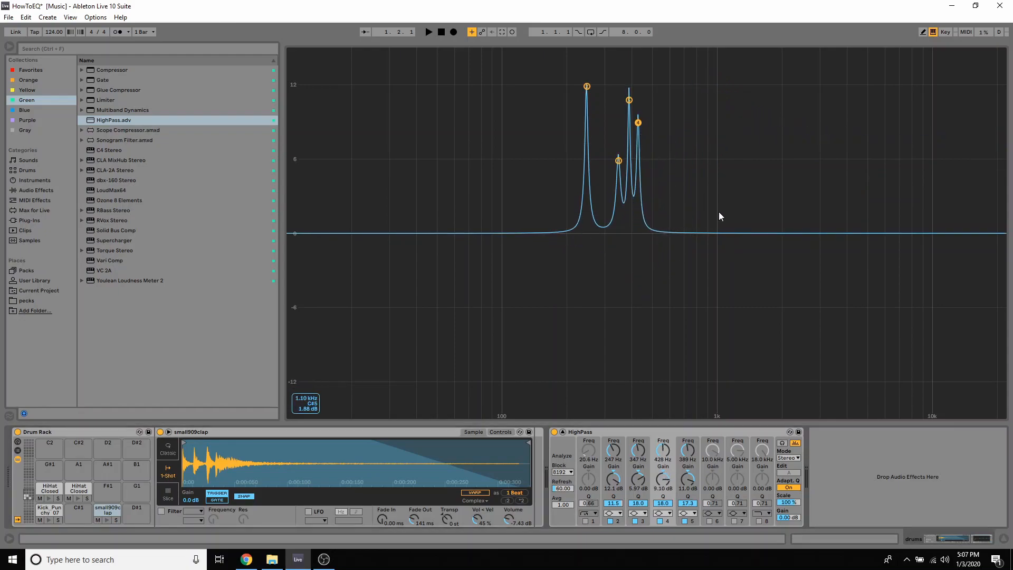
Enable bands 6 and 7 at Q 18, about +7.3 dB at 679 Hz and -4 dB at 592 Hz, and shift band 2 to about 230 Hz
{"action": "left_click_drag", "start_coordinate": [714, 508], "coordinate": [713, 469]}
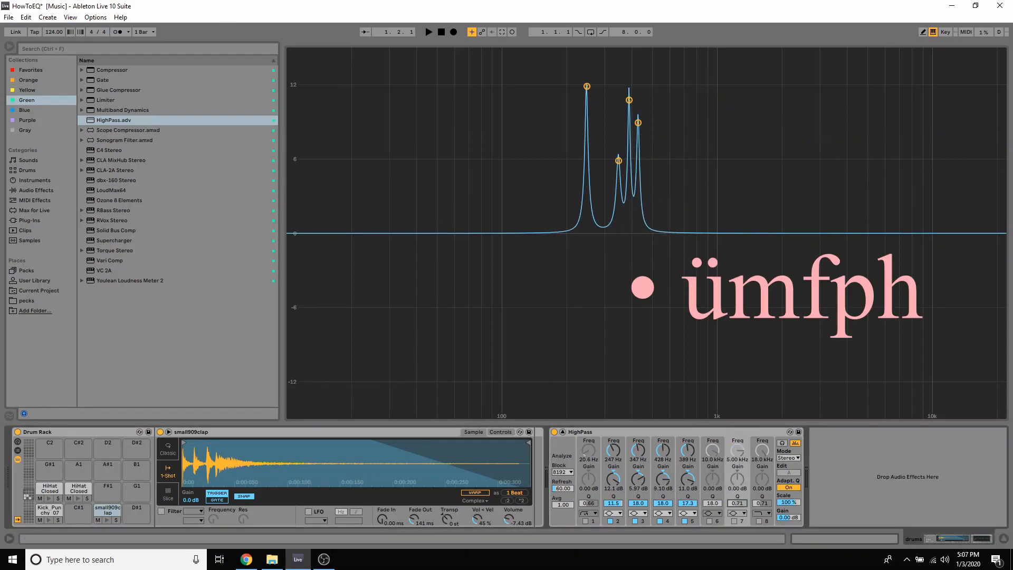
{"action": "left_click", "coordinate": [709, 520]}
{"action": "left_click", "coordinate": [734, 520]}
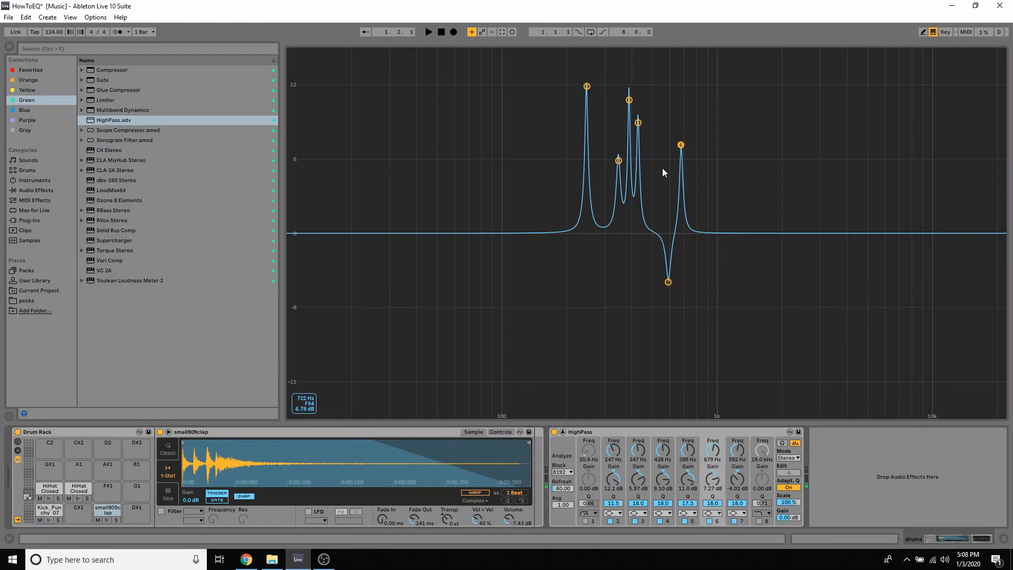
{"action": "left_click_drag", "start_coordinate": [586, 93], "coordinate": [589, 102]}
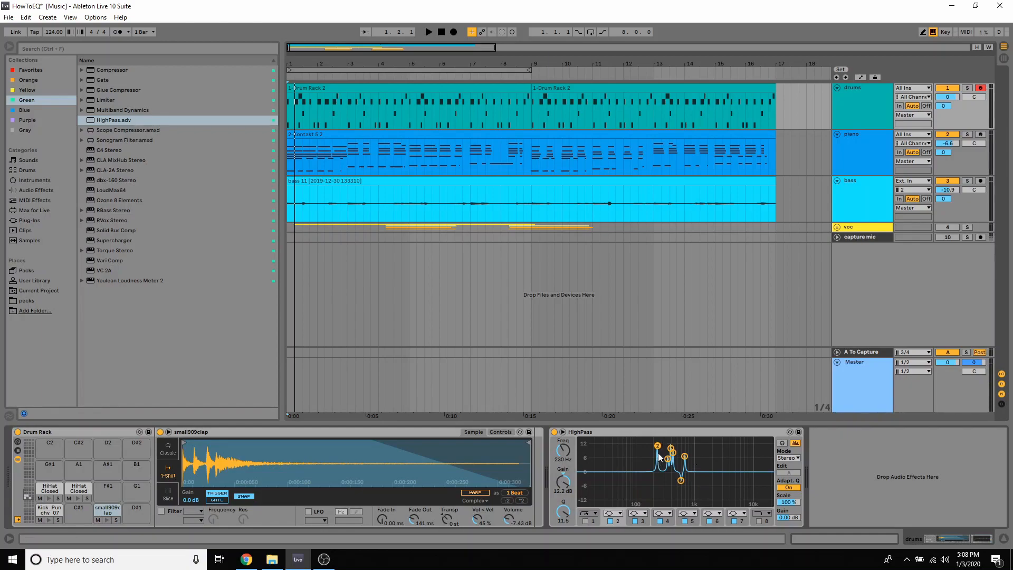
Audition the two closed hi-hat samples in the Drum Rack
{"action": "left_click", "coordinate": [76, 498]}
{"action": "left_click", "coordinate": [49, 498]}
{"action": "left_click", "coordinate": [74, 497]}
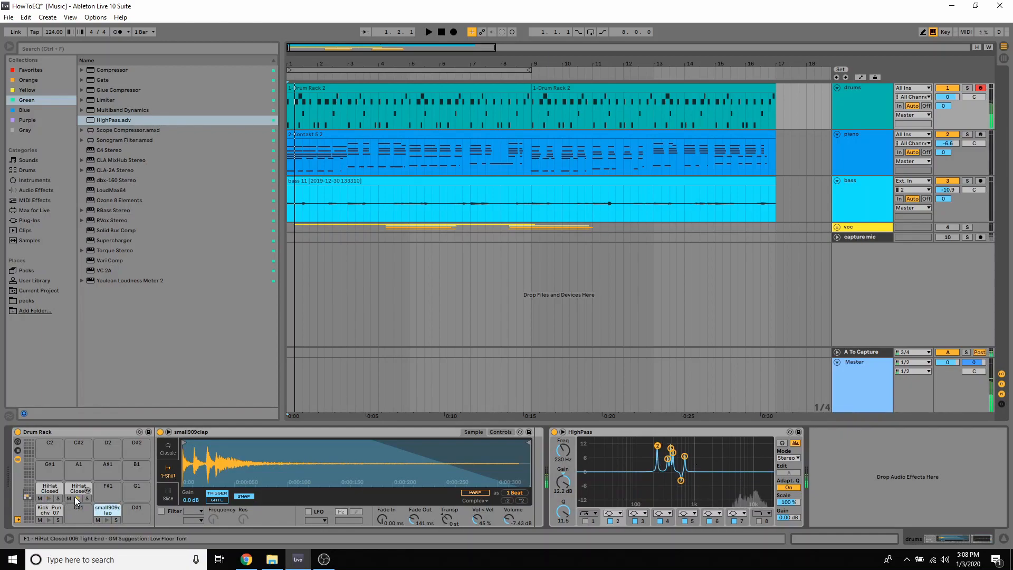
{"action": "left_click", "coordinate": [77, 499]}
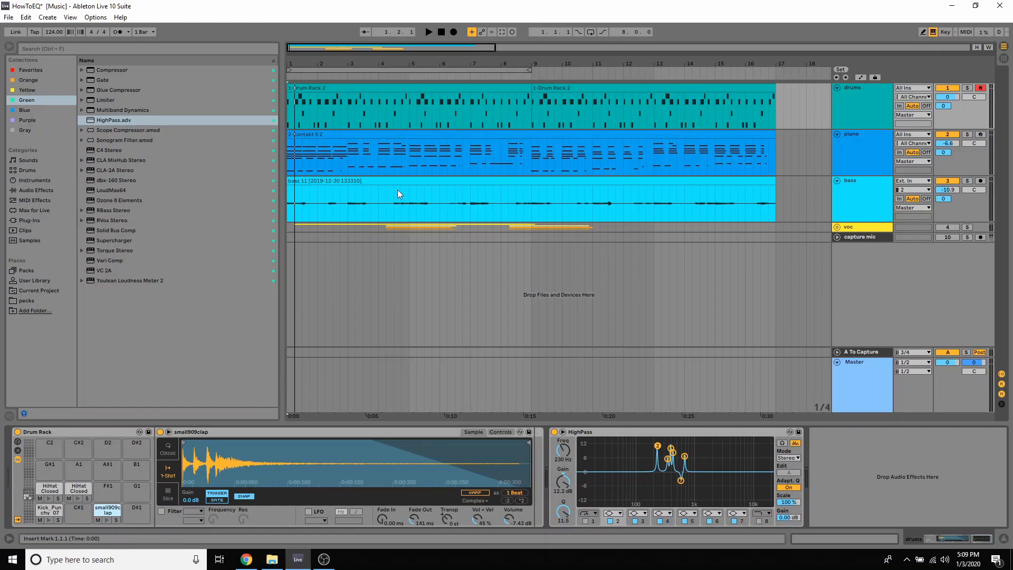
Select the piano track, enlarge its HighPass EQ display, and set the EQ mode to M/S
{"action": "left_click", "coordinate": [855, 151]}
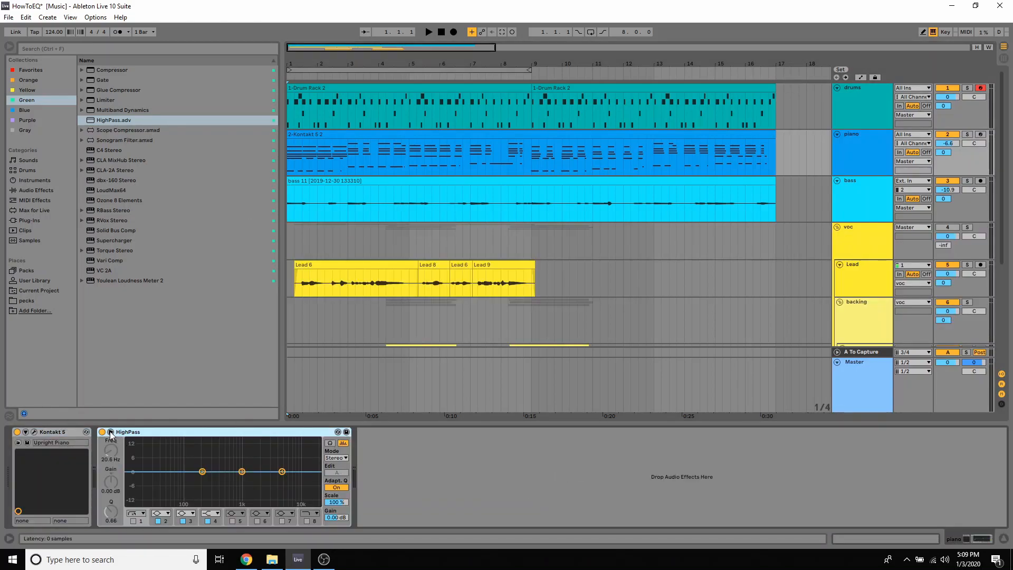
{"action": "left_click", "coordinate": [337, 431]}
{"action": "left_click_drag", "start_coordinate": [710, 356], "coordinate": [686, 5]}
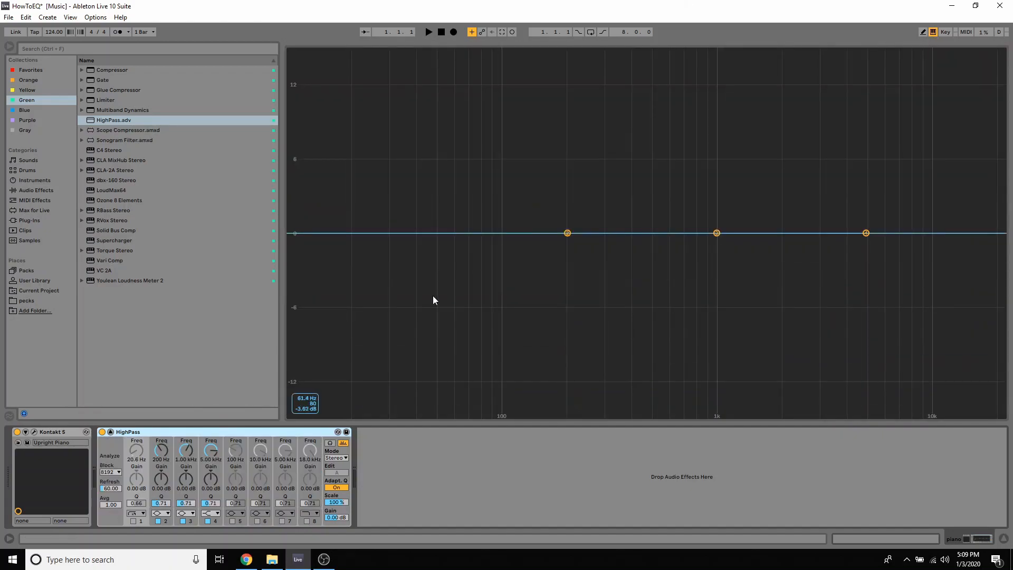
{"action": "left_click", "coordinate": [344, 458]}
{"action": "left_click", "coordinate": [330, 481]}
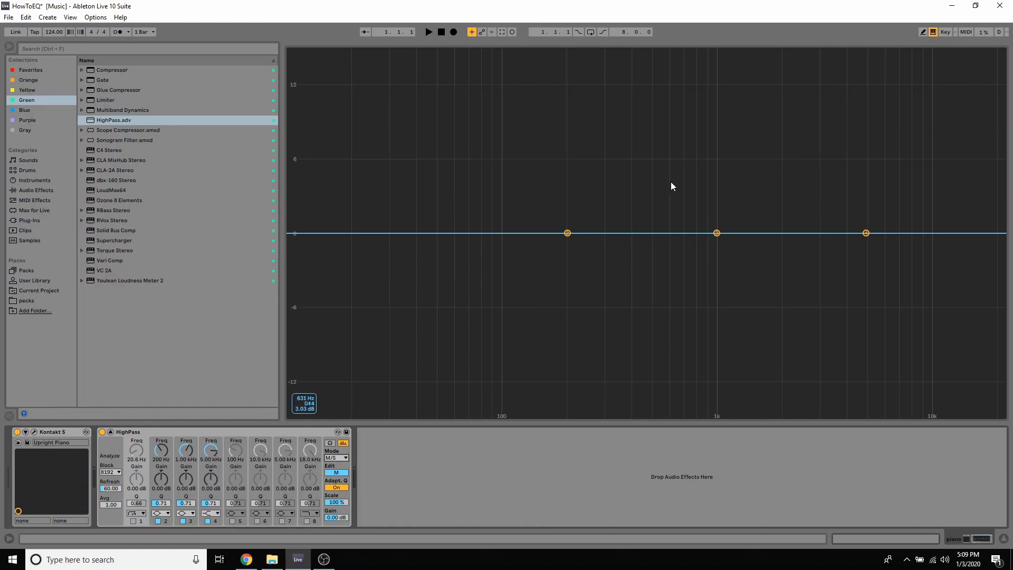
Shape the piano's mid channel: band 2 about +5.5 dB at 556 Hz, band 3 about -1.1 dB at 121 Hz, band 4 about -1.2 dB at 2.07 kHz
{"action": "left_click_drag", "start_coordinate": [568, 233], "coordinate": [662, 165]}
{"action": "left_click_drag", "start_coordinate": [716, 233], "coordinate": [521, 247]}
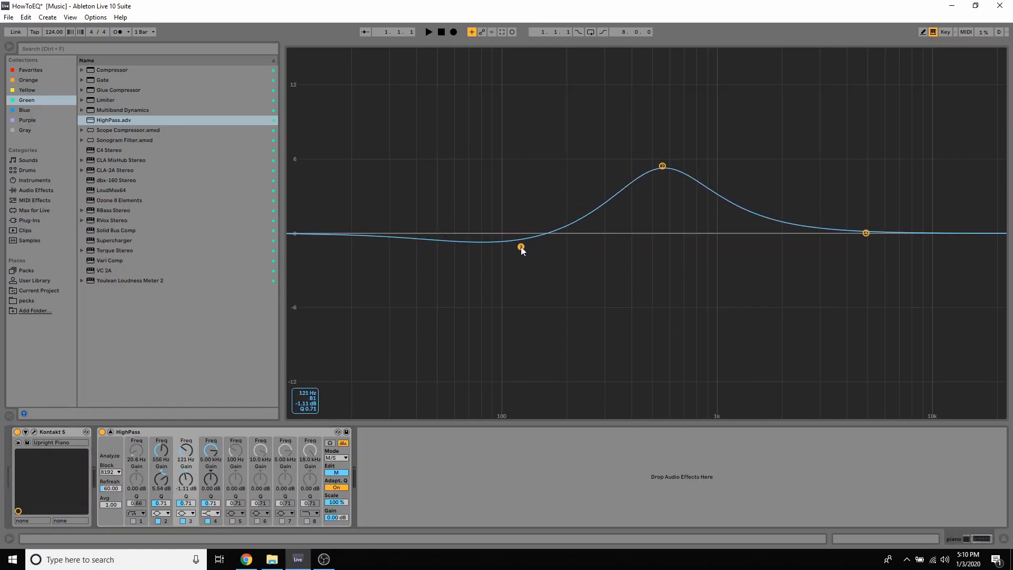
{"action": "left_click_drag", "start_coordinate": [866, 233], "coordinate": [784, 248]}
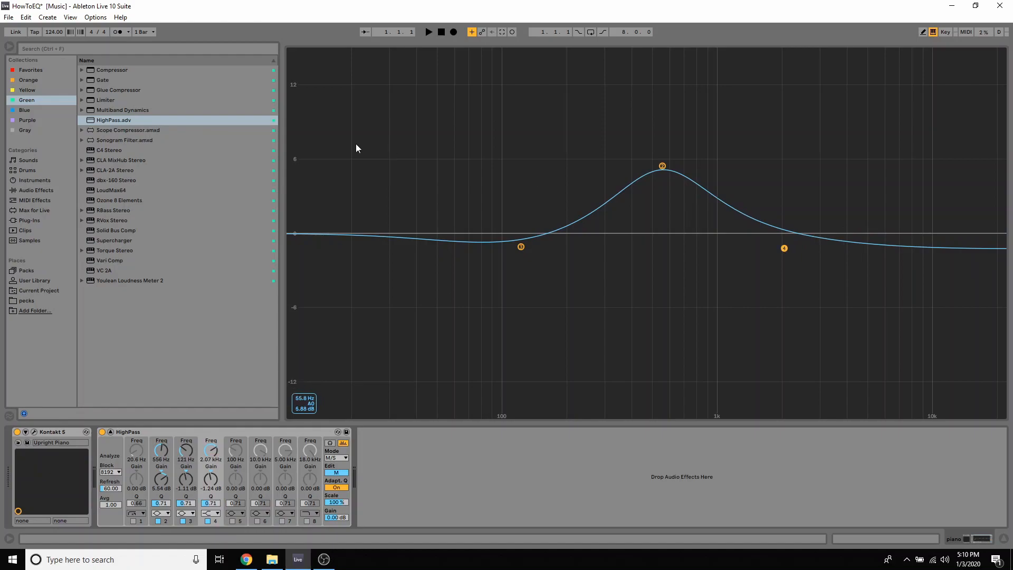
Shape the piano's side channel with bands 3 to 6, including a boost of about 6.7 dB at 3.23 kHz on band 6, and play it back
{"action": "left_click", "coordinate": [336, 473]}
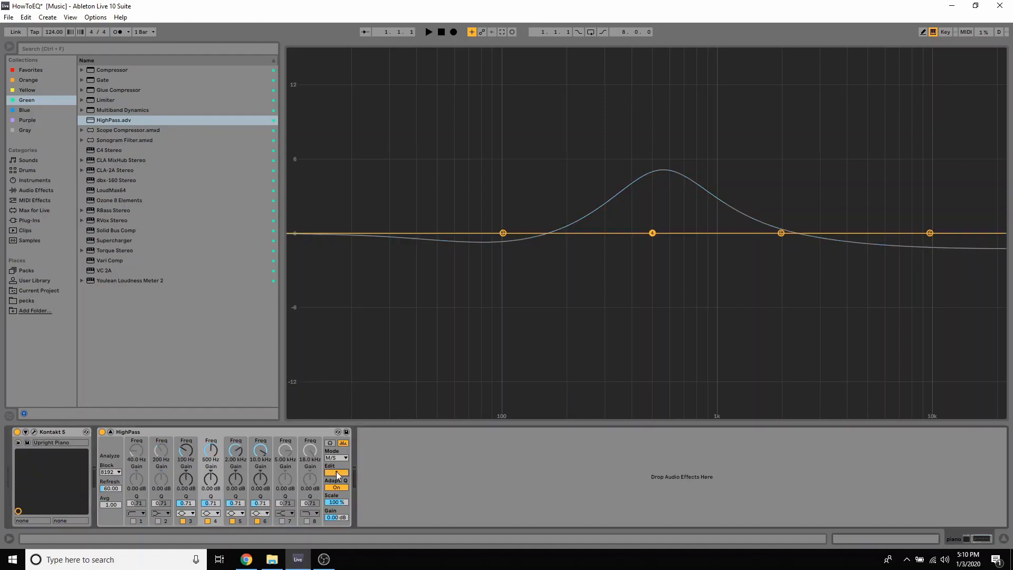
{"action": "mouse_move", "coordinate": [653, 233]}
{"action": "left_mouse_down"}
{"action": "mouse_move", "coordinate": [532, 236]}
{"action": "mouse_move", "coordinate": [531, 246]}
{"action": "mouse_move", "coordinate": [516, 214]}
{"action": "left_mouse_up"}
{"action": "left_click_drag", "start_coordinate": [929, 232], "coordinate": [838, 187]}
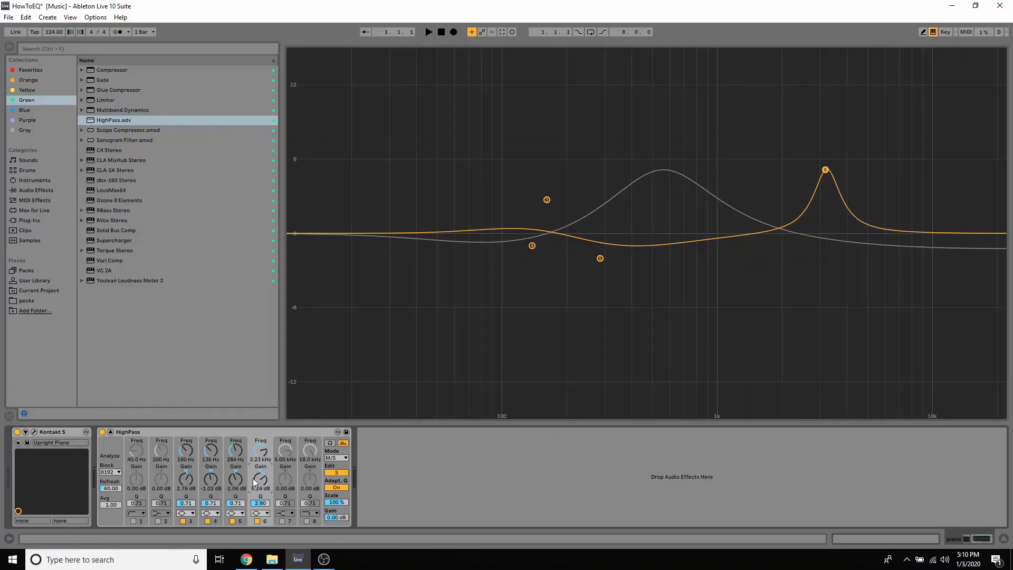
{"action": "left_click_drag", "start_coordinate": [825, 169], "coordinate": [825, 152]}
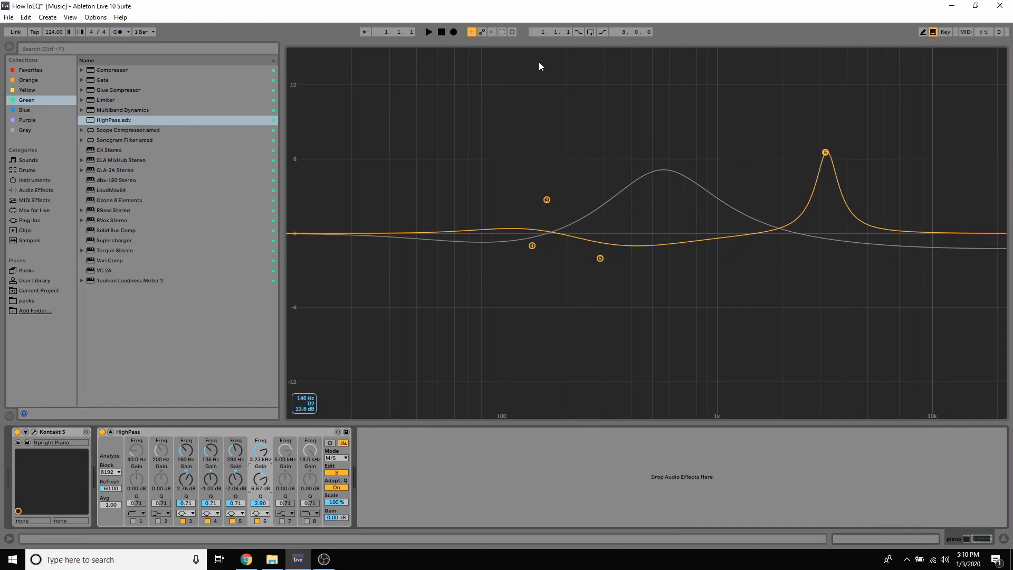
{"action": "key", "text": "space"}
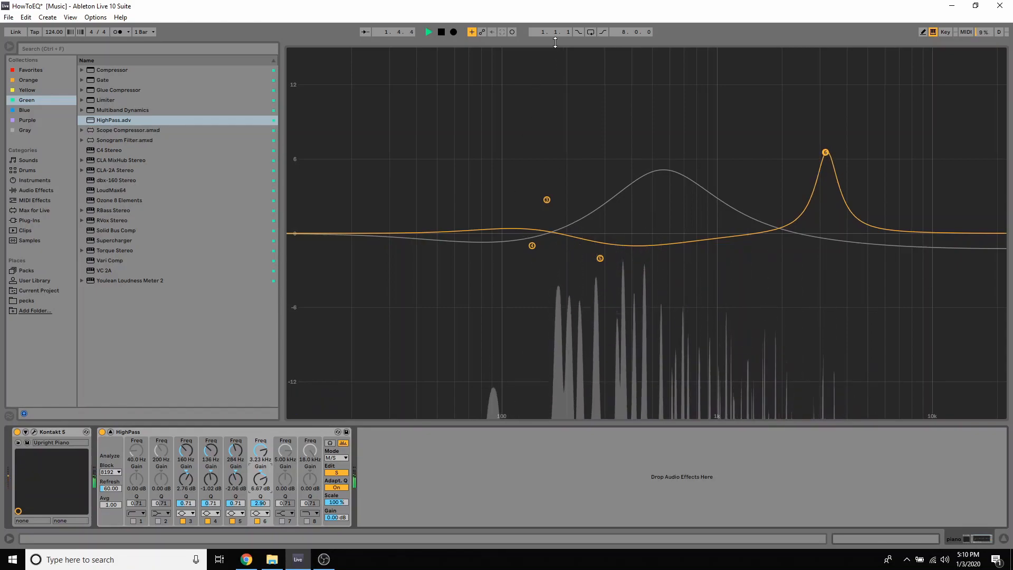
{"action": "key", "text": "space"}
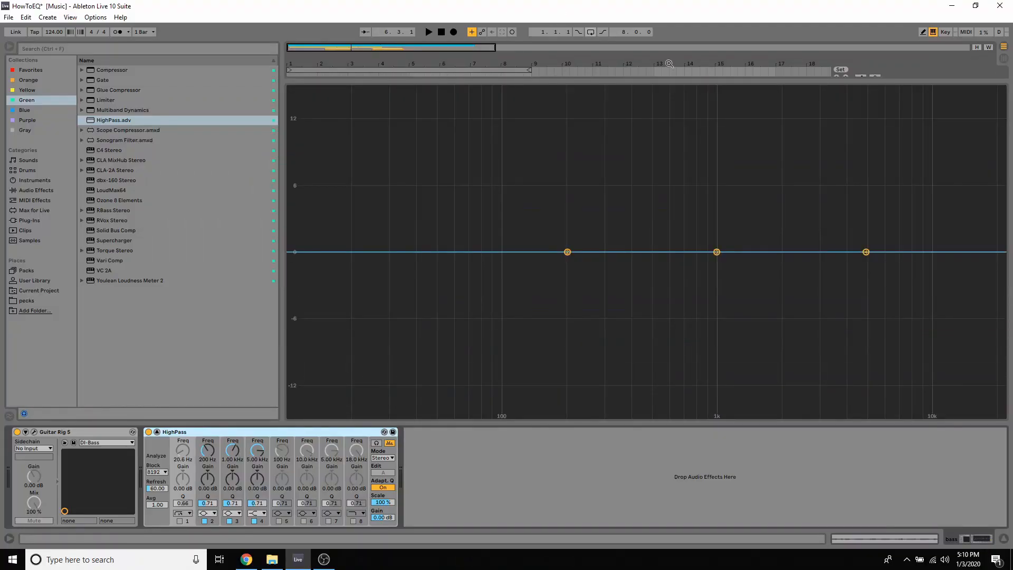
Boost band 2 of the bass track's HighPass EQ about 4.3 dB at 371 Hz with a Q of about 4
{"action": "left_click_drag", "start_coordinate": [208, 503], "coordinate": [208, 482]}
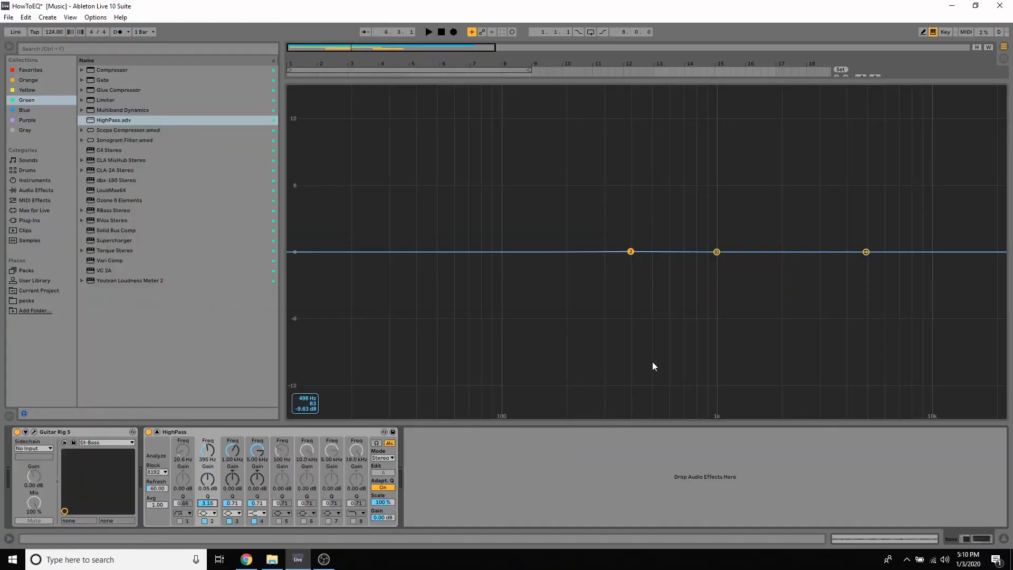
{"action": "left_click_drag", "start_coordinate": [630, 252], "coordinate": [631, 228]}
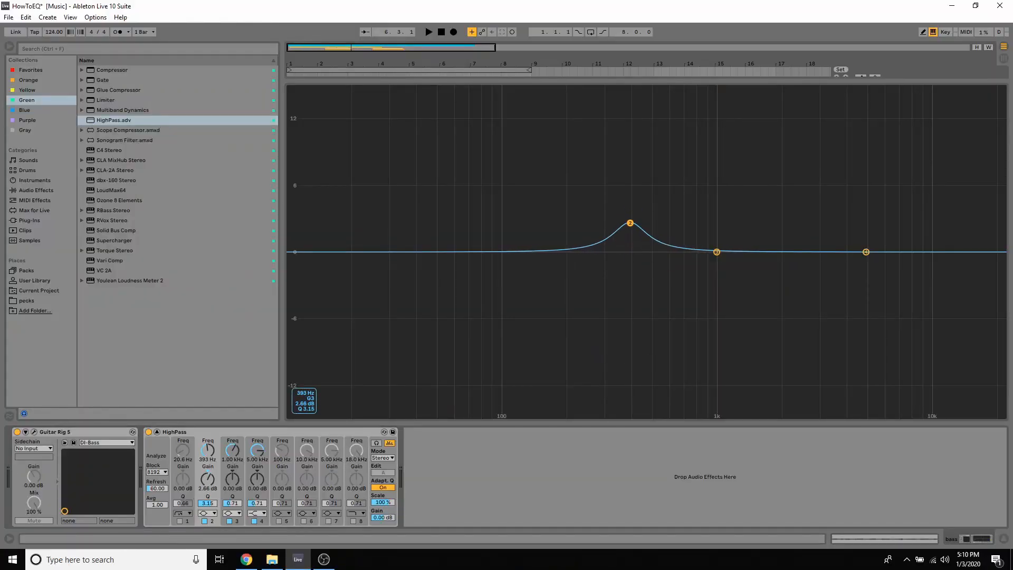
{"action": "left_click_drag", "start_coordinate": [631, 222], "coordinate": [631, 217]}
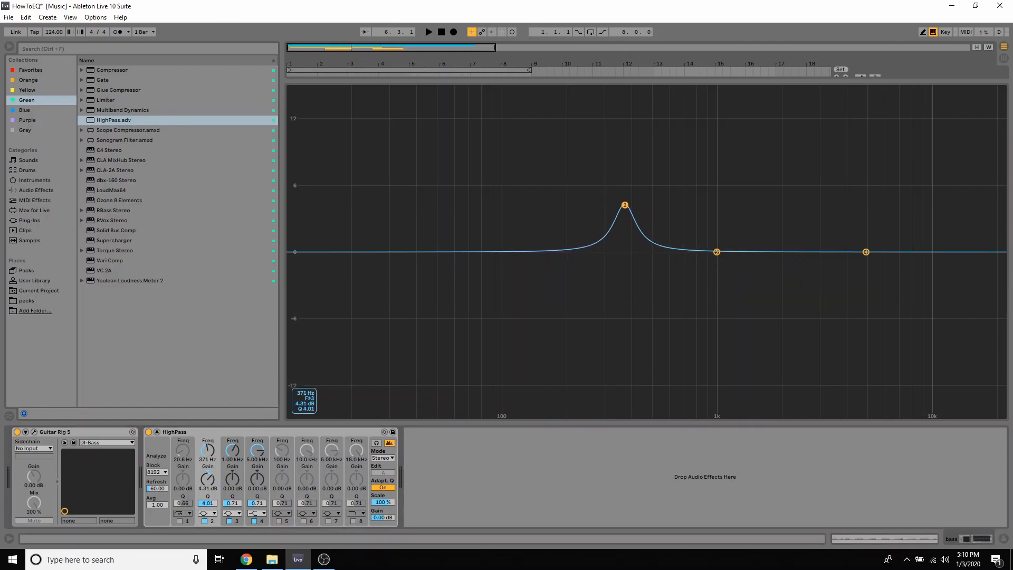
Adjust band 2 of the bass track's EQ to a boost of about 2.8 dB at 387 Hz and play it back
{"action": "left_click_drag", "start_coordinate": [634, 220], "coordinate": [625, 200]}
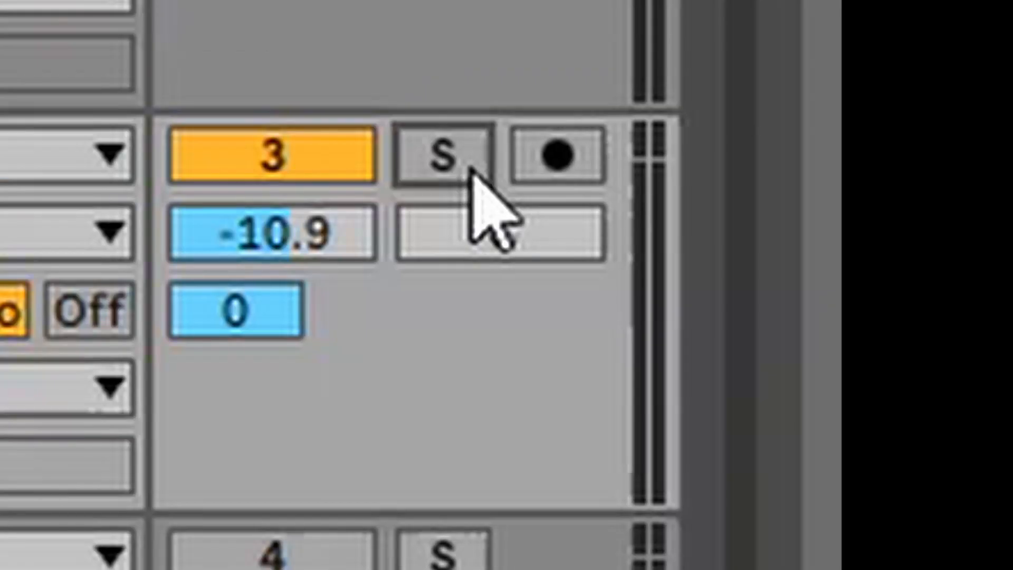
{"action": "left_click", "coordinate": [968, 141]}
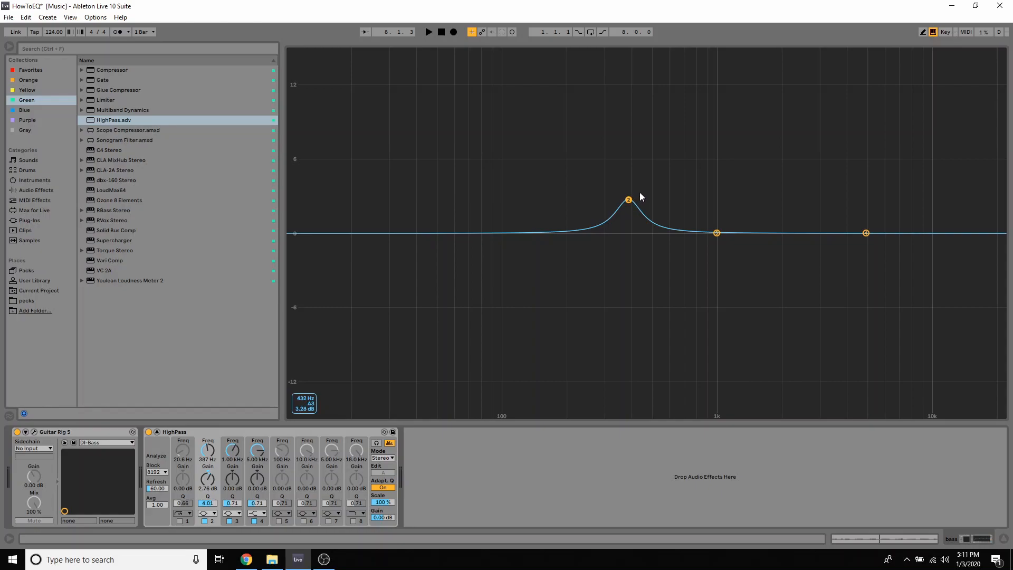
{"action": "key", "text": "space"}
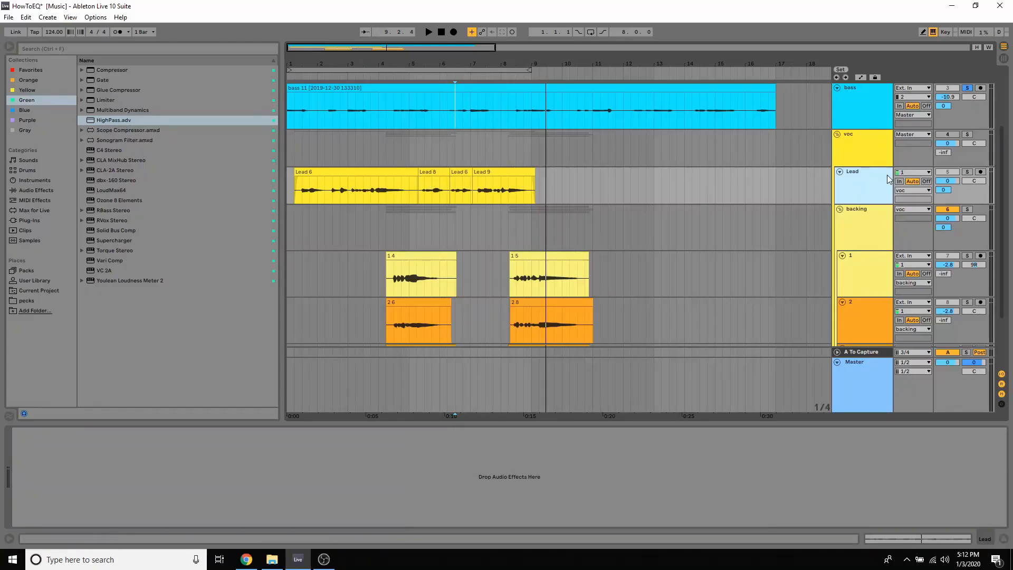
Play the mix with the vocals from 1.2.1, stop it, and place the insert marker at 3.2.1 on the voc group
{"action": "left_click", "coordinate": [293, 148]}
{"action": "key", "text": "space"}
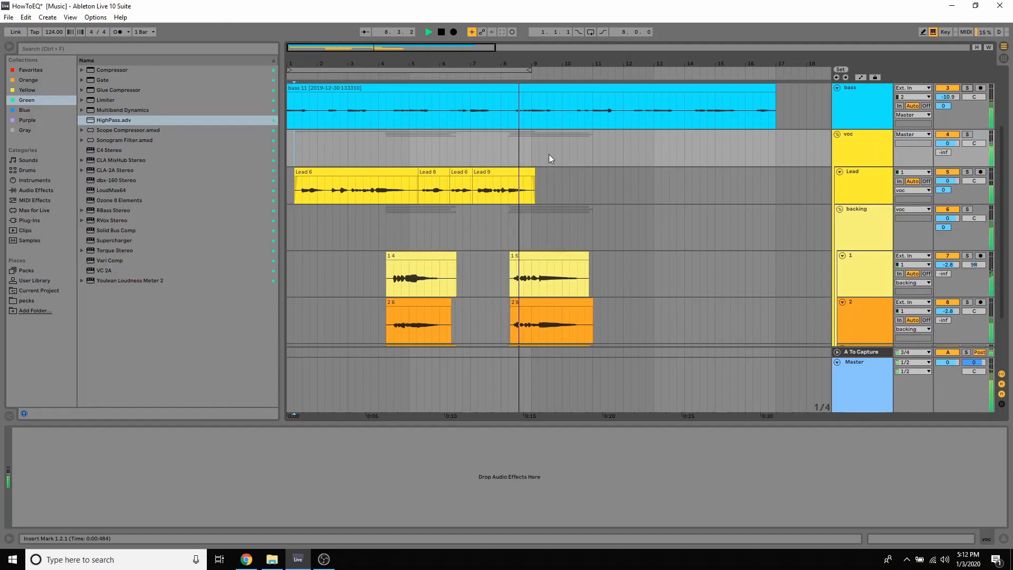
{"action": "key", "text": "space"}
{"action": "left_click", "coordinate": [570, 190]}
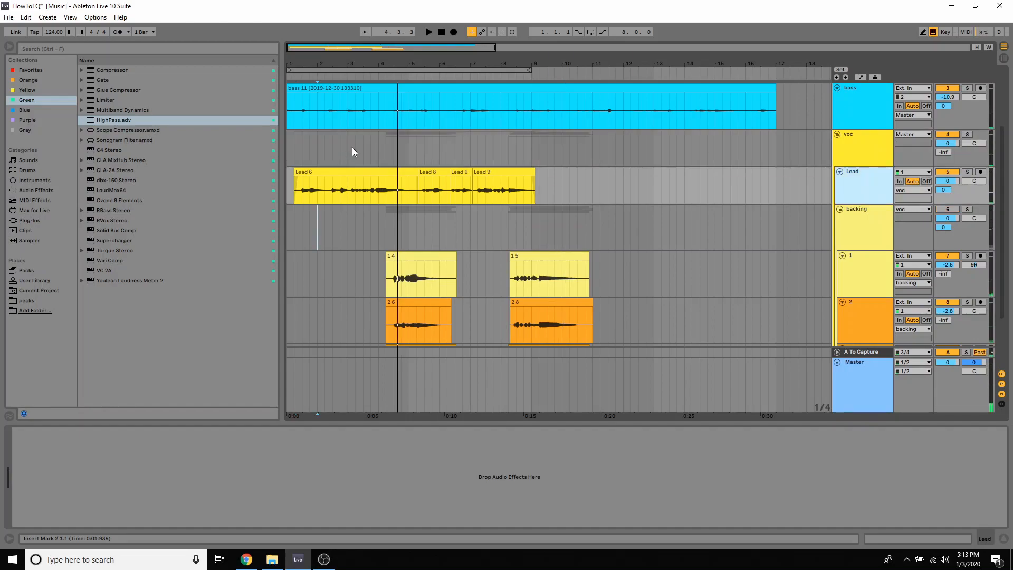
{"action": "left_click", "coordinate": [354, 149]}
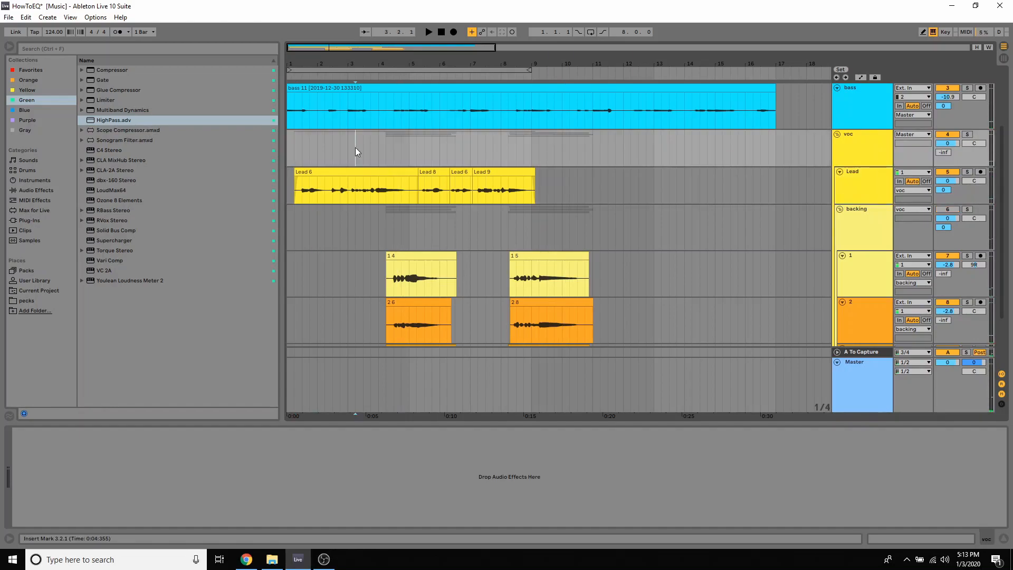
Add the HighPass preset to the Lead track, switch off band 1, shift band 4 lower in frequency, and enlarge the EQ display
{"action": "left_click", "coordinate": [866, 191]}
{"action": "left_click_drag", "start_coordinate": [107, 120], "coordinate": [40, 473]}
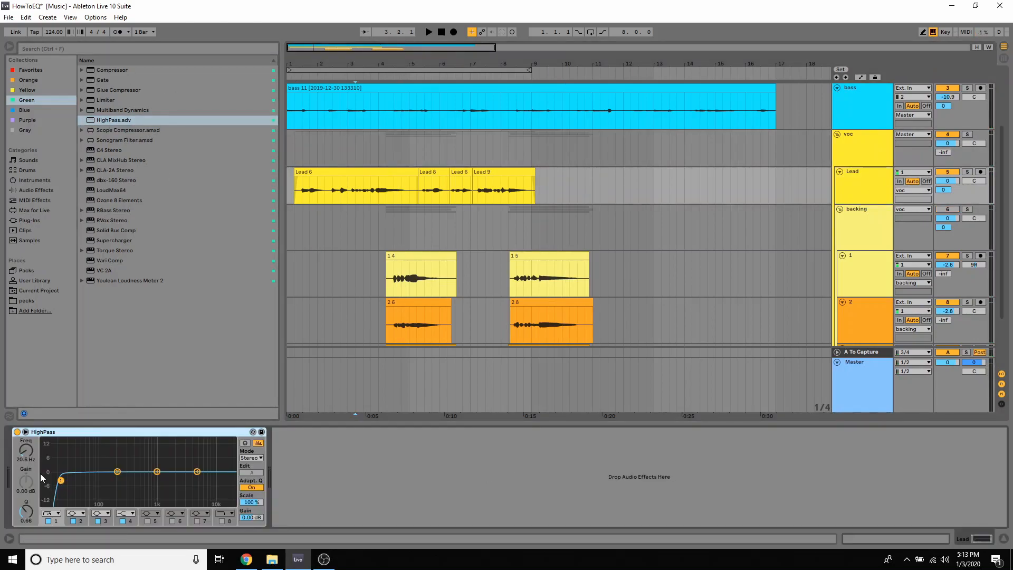
{"action": "left_click", "coordinate": [48, 522]}
{"action": "left_click_drag", "start_coordinate": [197, 471], "coordinate": [182, 466]}
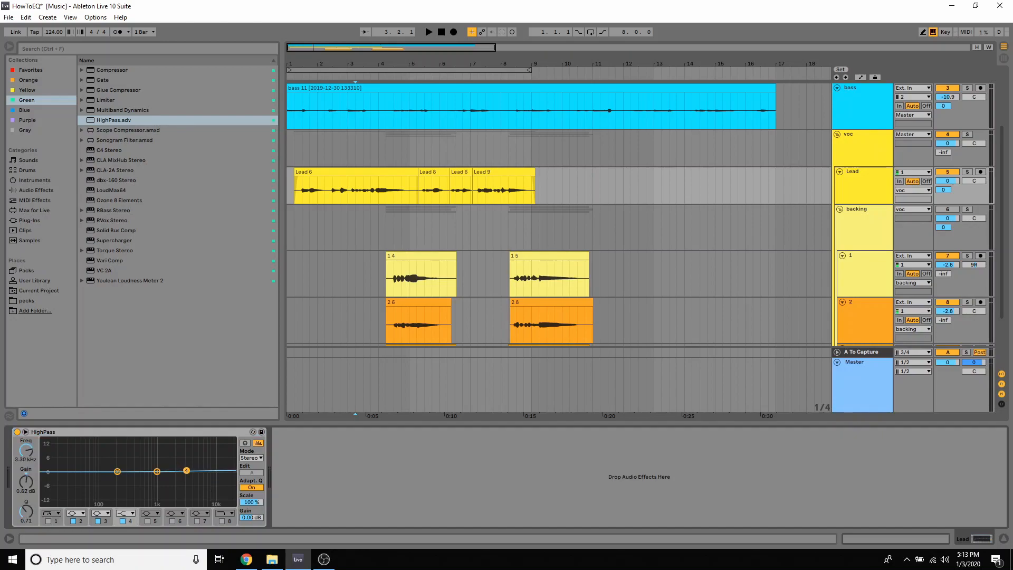
{"action": "left_click", "coordinate": [25, 431]}
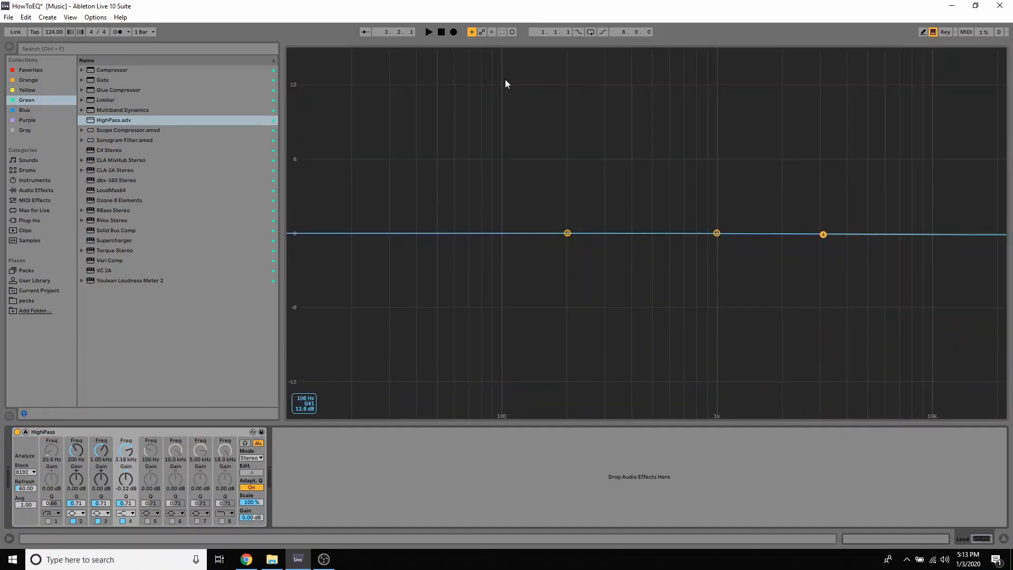
Raise the Lead track's band 4 high shelf to 15 dB at about 3.09 kHz while listening to playback
{"action": "mouse_move", "coordinate": [817, 244]}
{"action": "left_mouse_down"}
{"action": "mouse_move", "coordinate": [813, 147]}
{"action": "mouse_move", "coordinate": [807, 246]}
{"action": "mouse_move", "coordinate": [811, 169]}
{"action": "mouse_move", "coordinate": [822, 232]}
{"action": "left_mouse_up"}
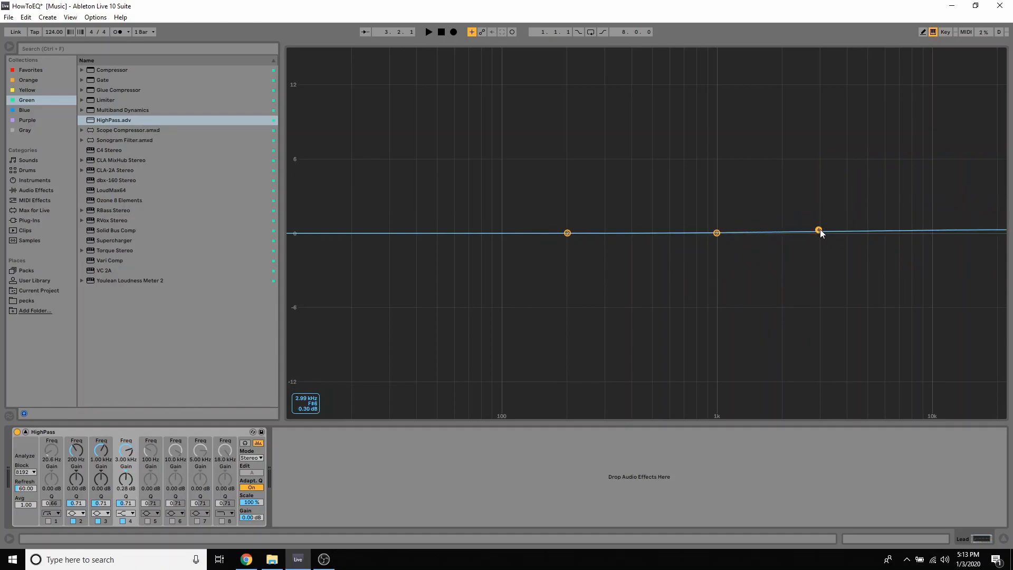
{"action": "left_click_drag", "start_coordinate": [818, 231], "coordinate": [819, 233]}
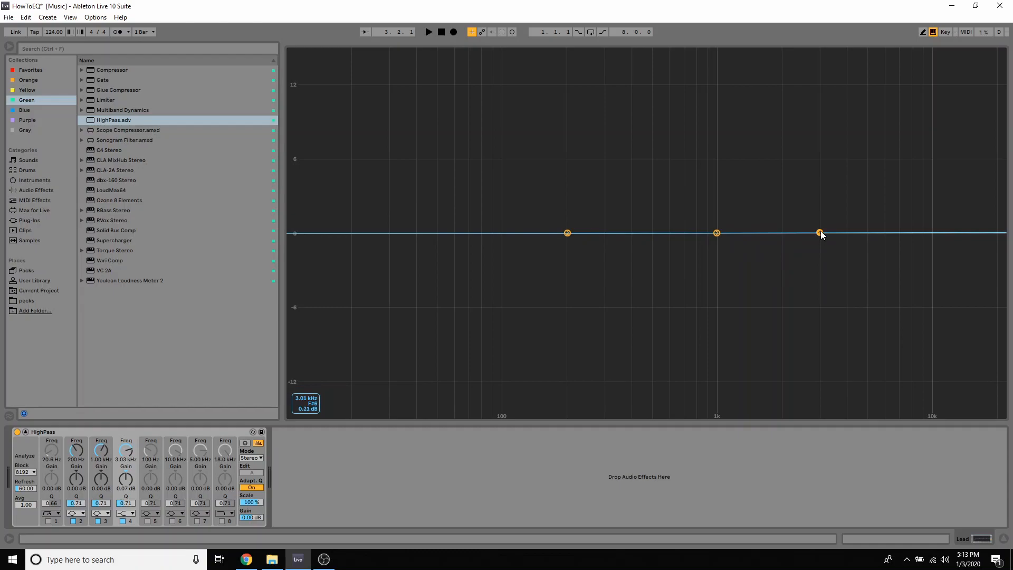
{"action": "key", "text": "space"}
{"action": "left_click_drag", "start_coordinate": [819, 233], "coordinate": [819, 215]}
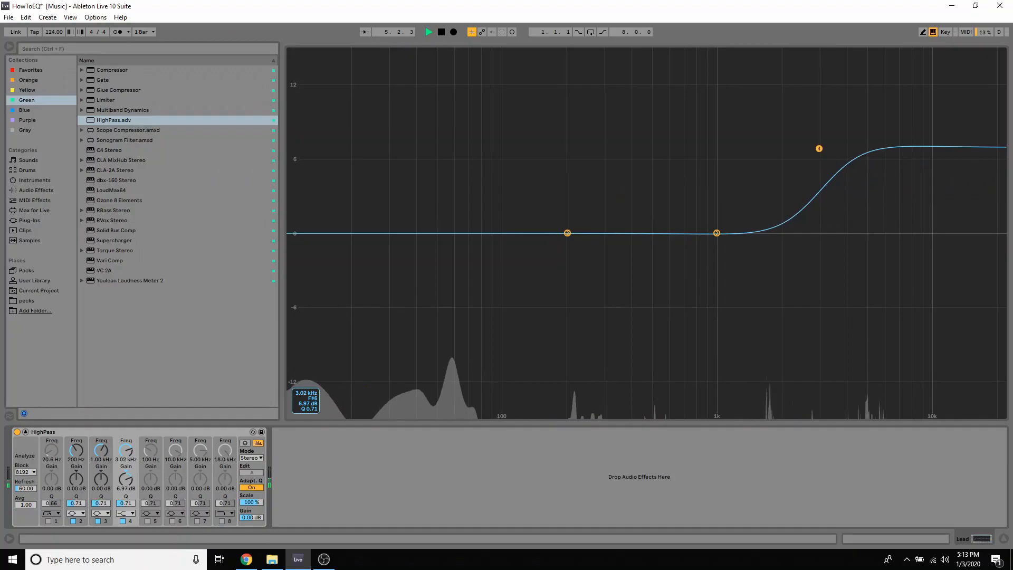
{"action": "left_click_drag", "start_coordinate": [818, 147], "coordinate": [818, 119]}
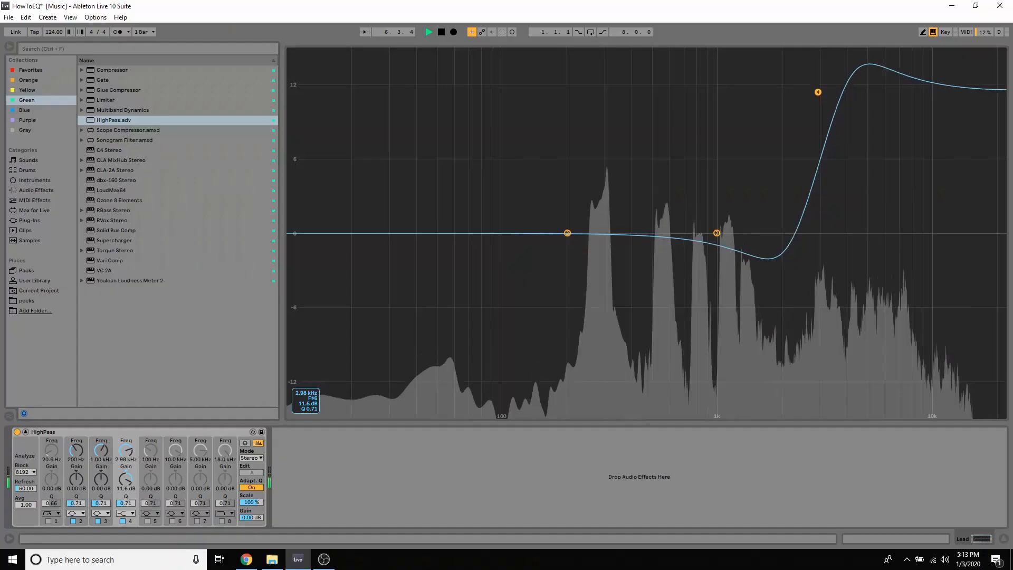
{"action": "left_click_drag", "start_coordinate": [818, 90], "coordinate": [821, 50]}
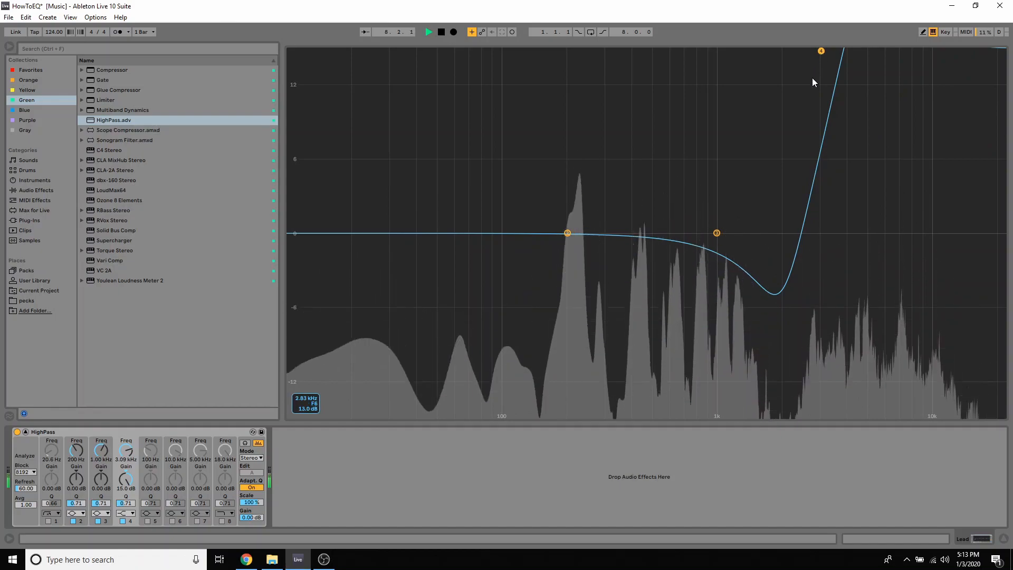
{"action": "key", "text": "space"}
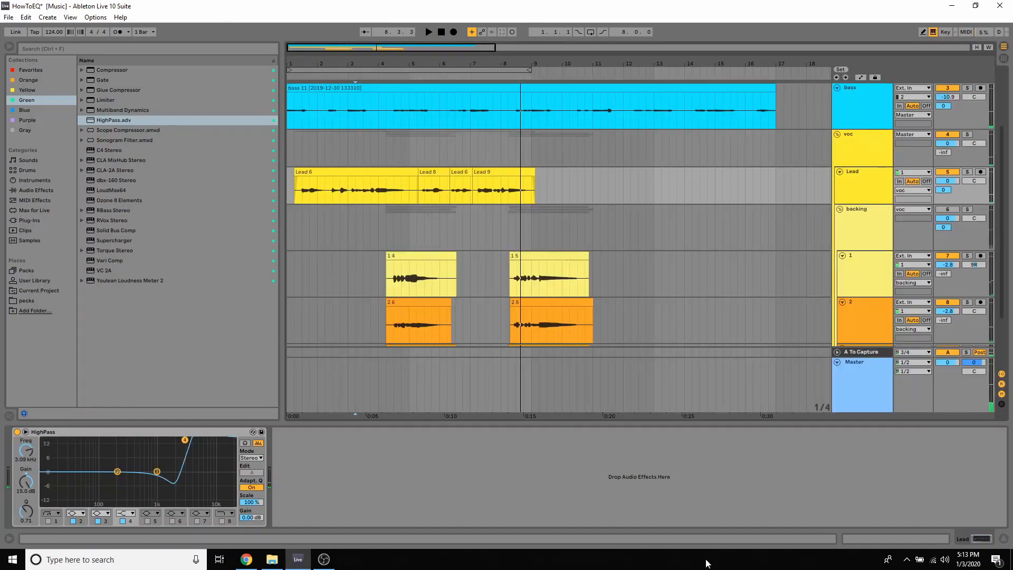
Copy the Lead track's HighPass EQ and paste a second instance after it in the same device chain
{"action": "left_click", "coordinate": [192, 432]}
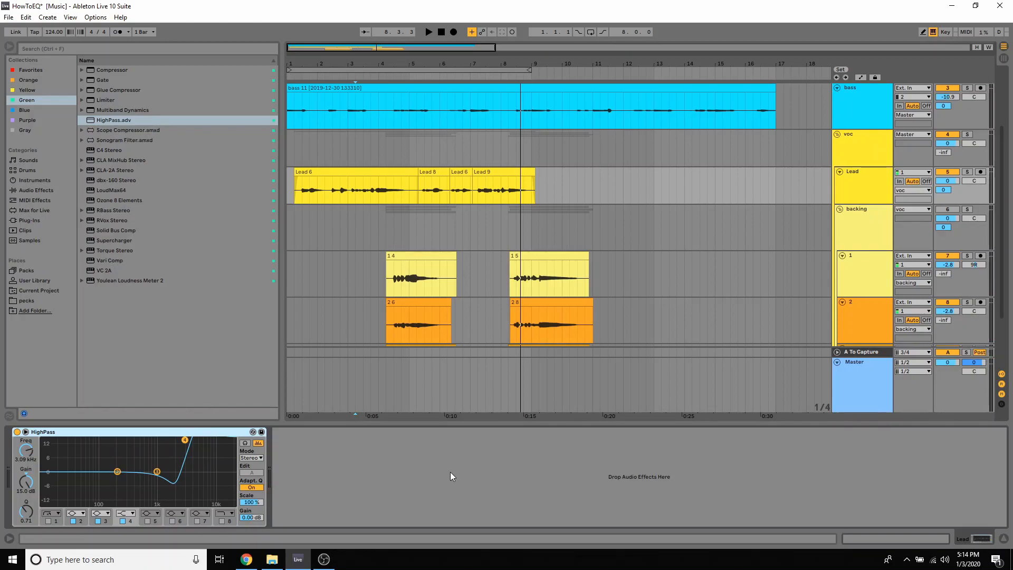
{"action": "left_click", "coordinate": [512, 236]}
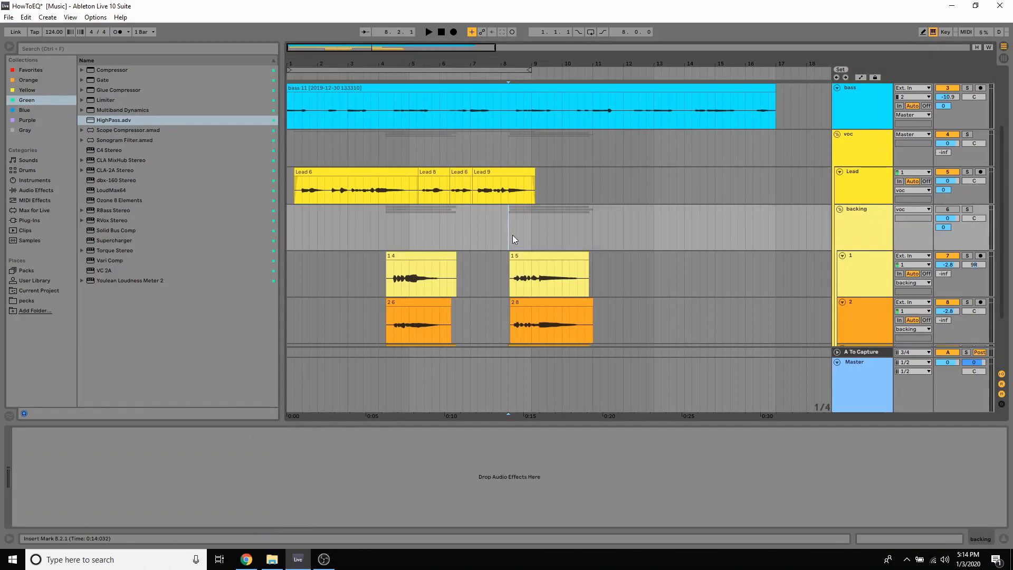
{"action": "left_click", "coordinate": [862, 285]}
{"action": "left_click", "coordinate": [859, 232]}
{"action": "left_click", "coordinate": [859, 190]}
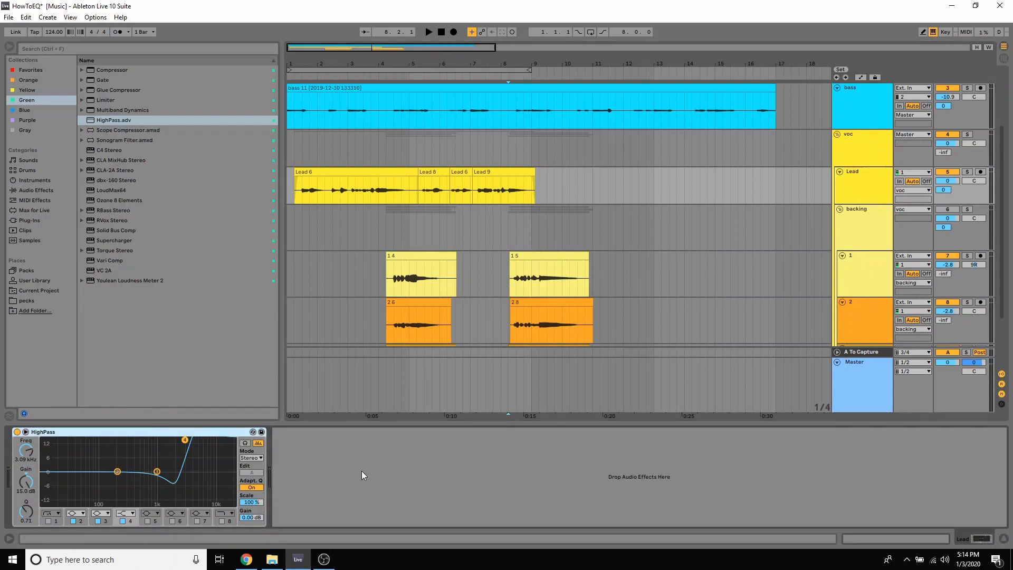
{"action": "left_click", "coordinate": [321, 476]}
{"action": "key", "text": "ctrl+v"}
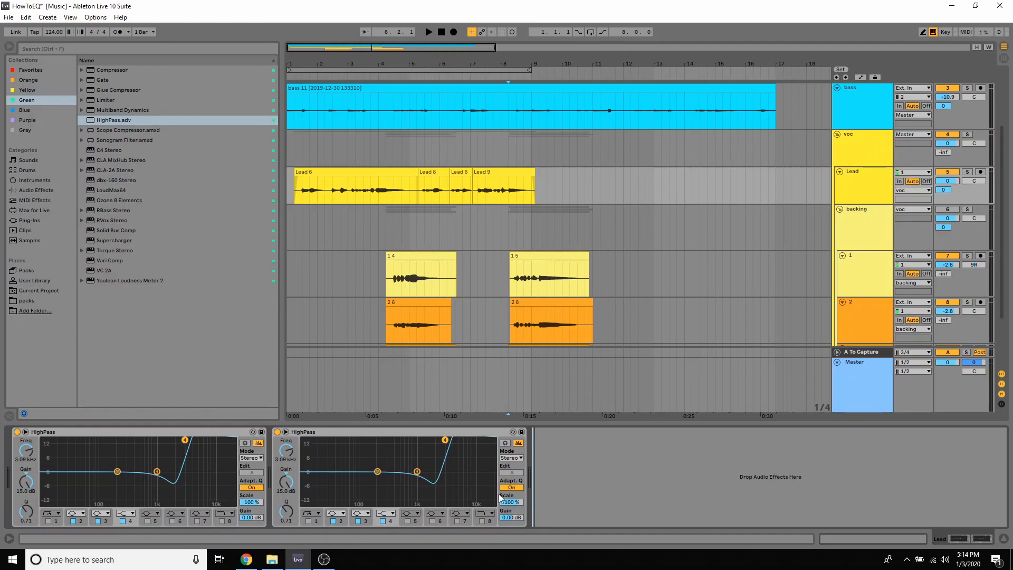
Play the arrangement from bar 2 to listen to the Lead vocal through both stacked HighPass EQs
{"action": "key", "text": "space"}
{"action": "left_click", "coordinate": [336, 237]}
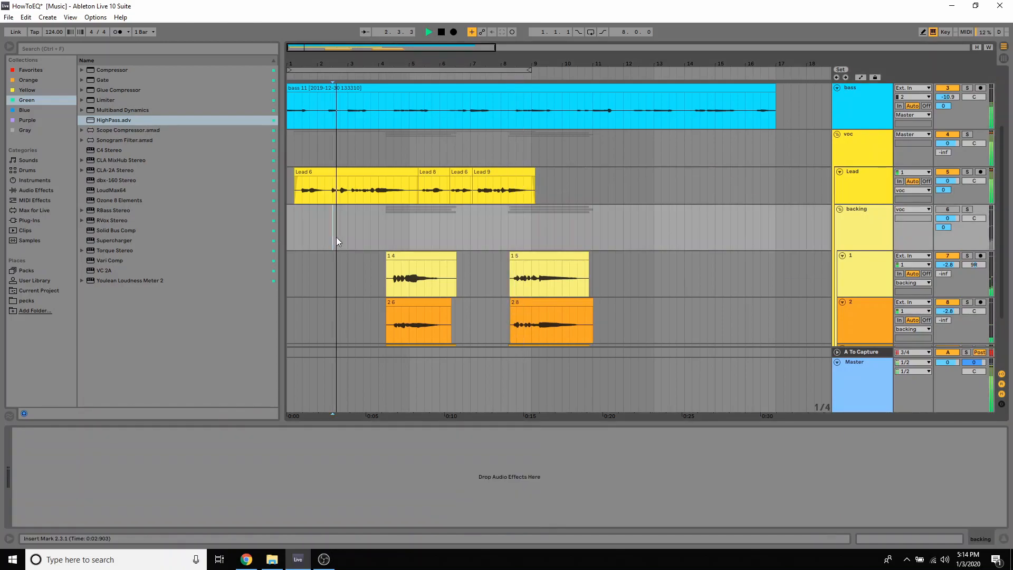
{"action": "left_click", "coordinate": [871, 194]}
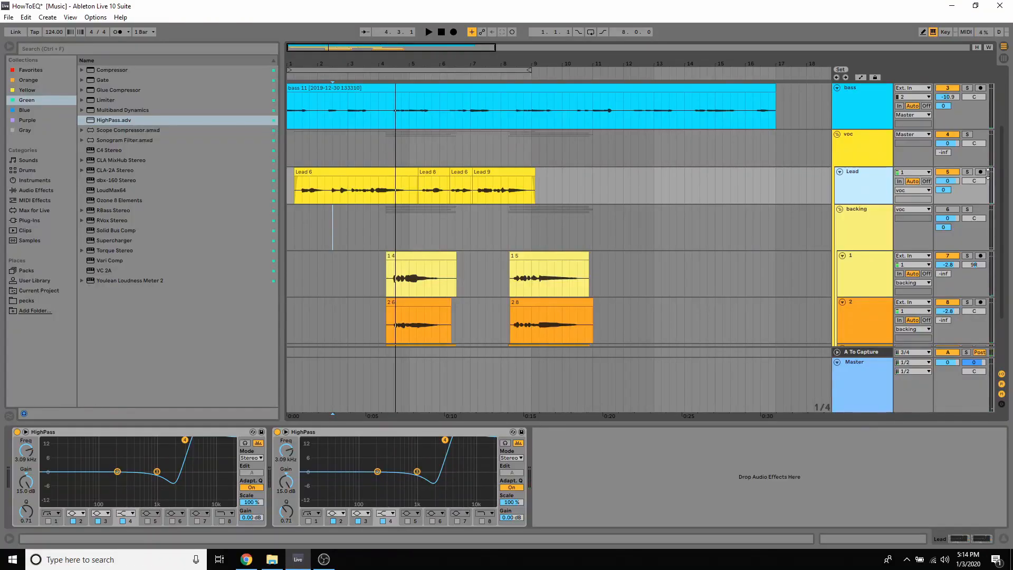
{"action": "key", "text": "space"}
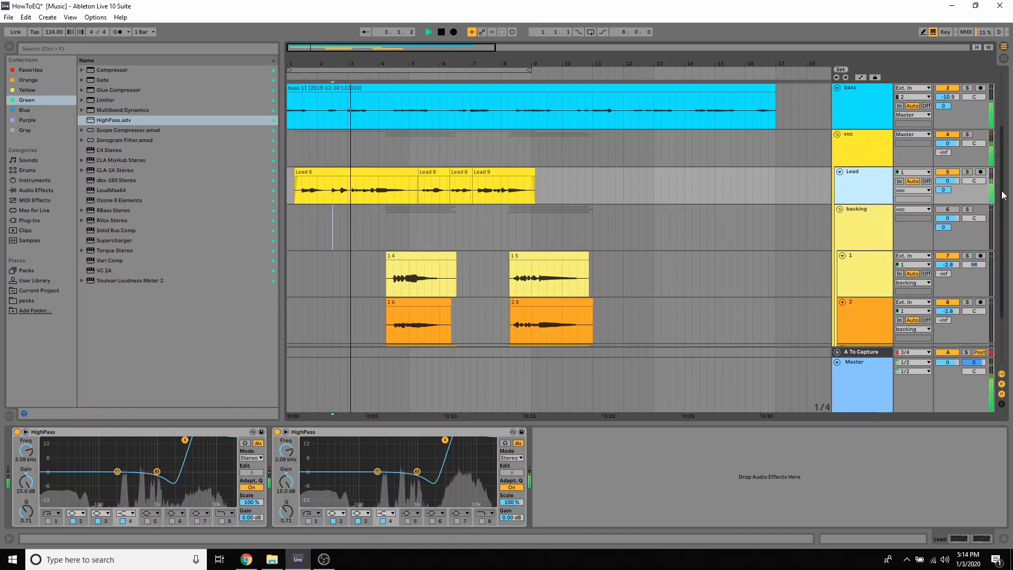
{"action": "key", "text": "space"}
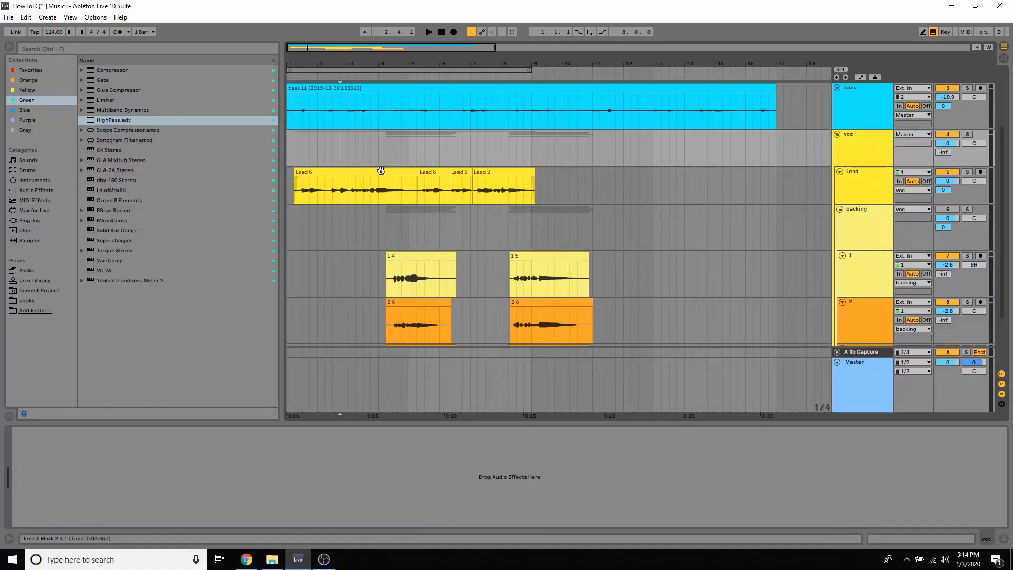
{"action": "key", "text": "space"}
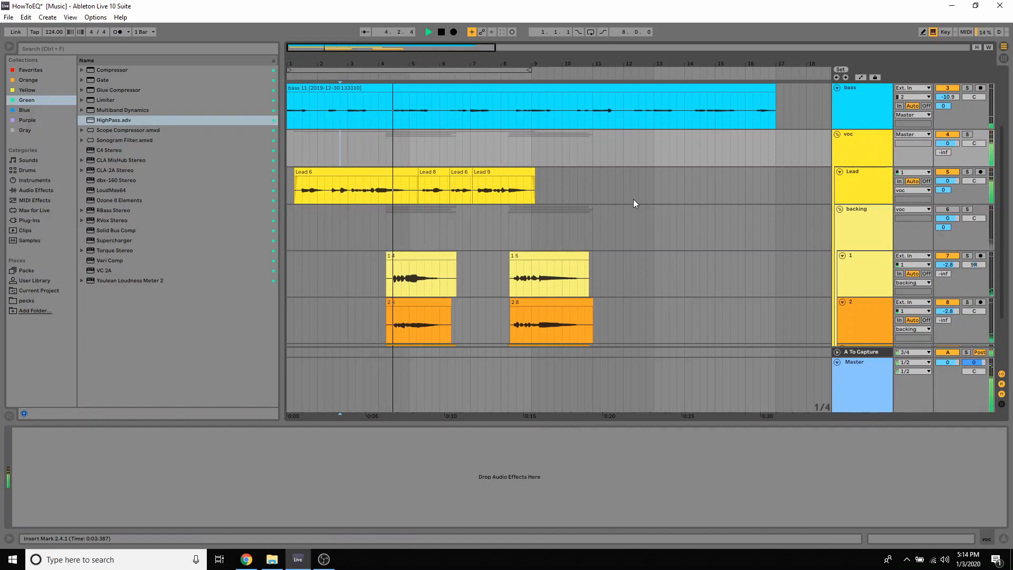
{"action": "key", "text": "space"}
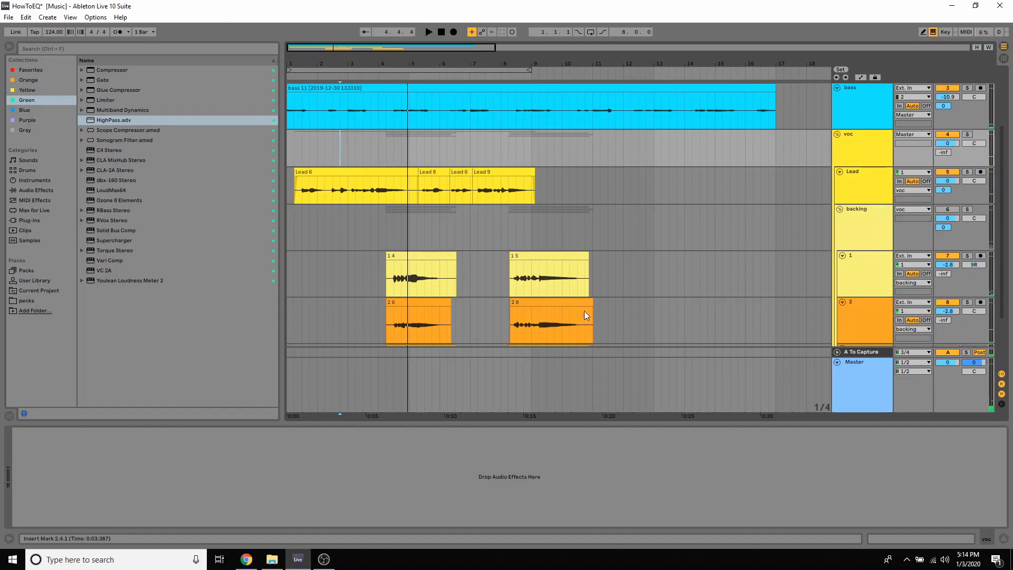
Copy the Lead track's HighPass EQ onto the backing group, stack it to five instances, and play it back from bar 4
{"action": "left_click", "coordinate": [388, 219]}
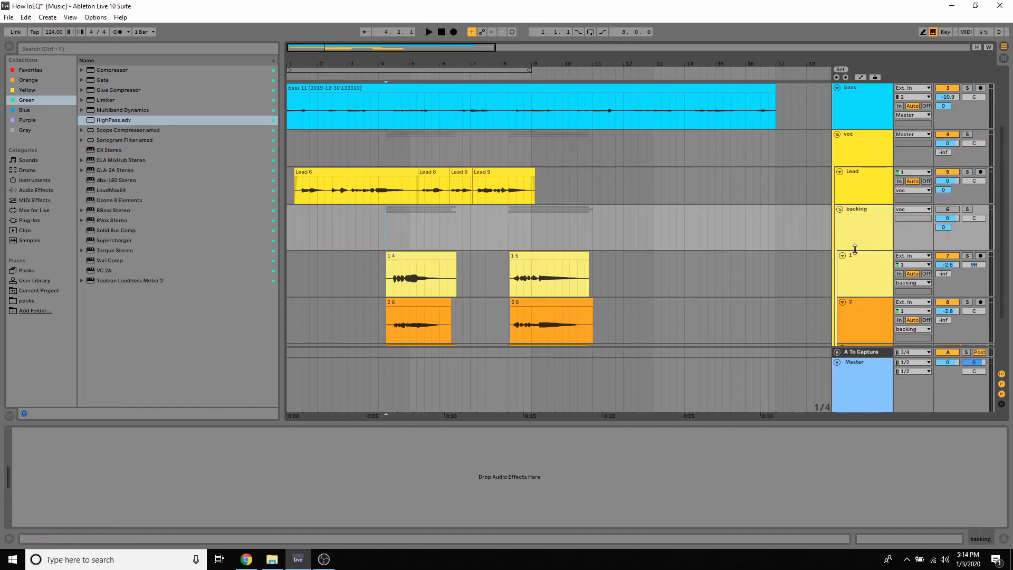
{"action": "left_click", "coordinate": [871, 273]}
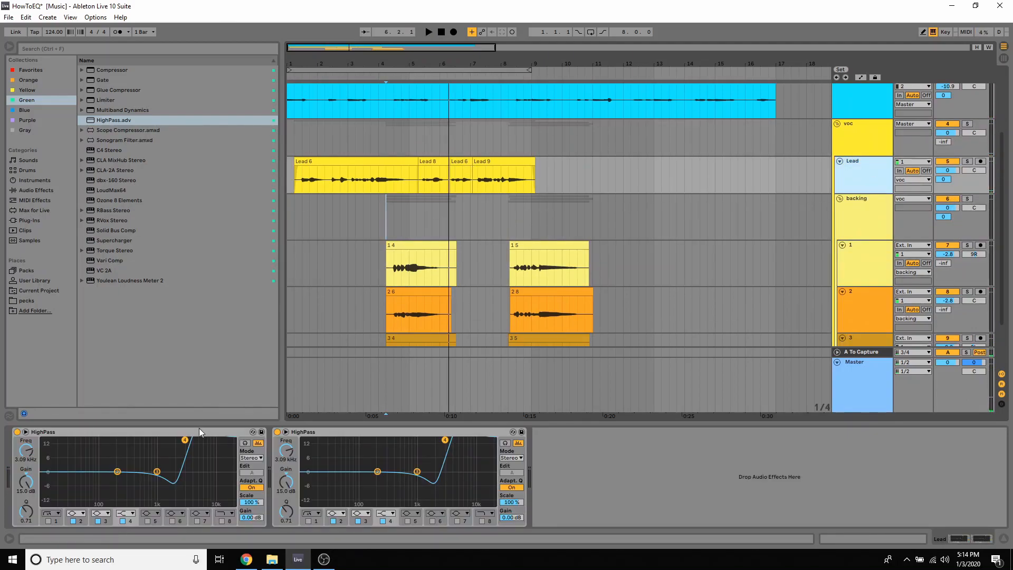
{"action": "left_click", "coordinate": [199, 430]}
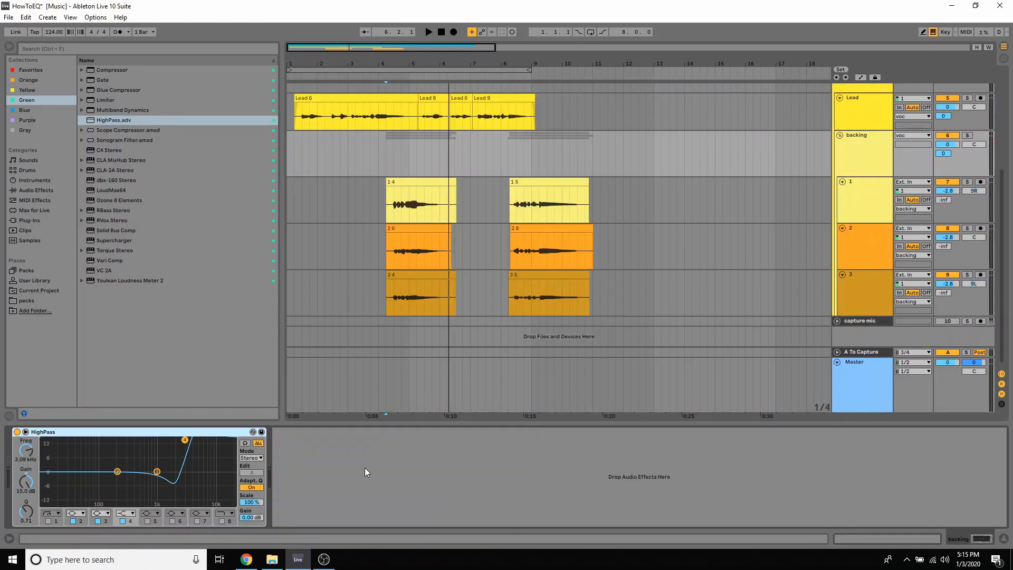
{"action": "key", "text": "ctrl+d"}
{"action": "key", "text": "ctrl+d"}
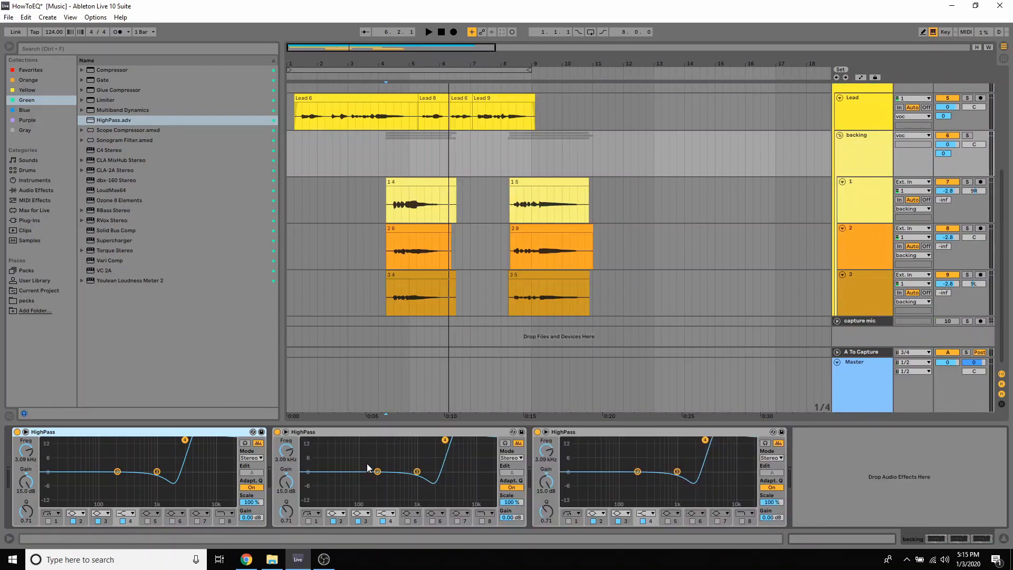
{"action": "key", "text": "ctrl+d"}
{"action": "key", "text": "ctrl+d"}
{"action": "left_click_drag", "start_coordinate": [941, 539], "coordinate": [970, 543]}
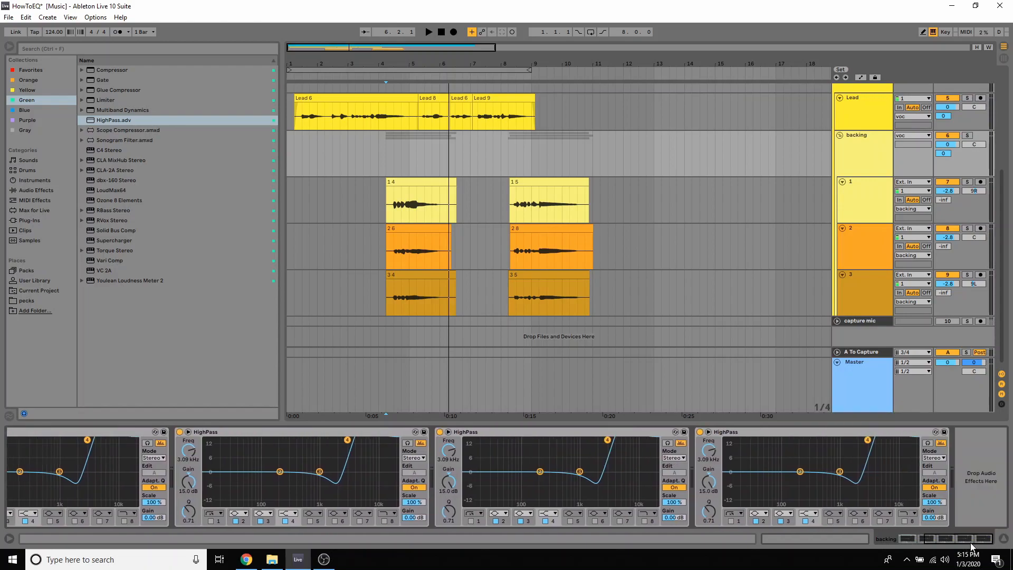
{"action": "left_click", "coordinate": [390, 236]}
{"action": "key", "text": "space"}
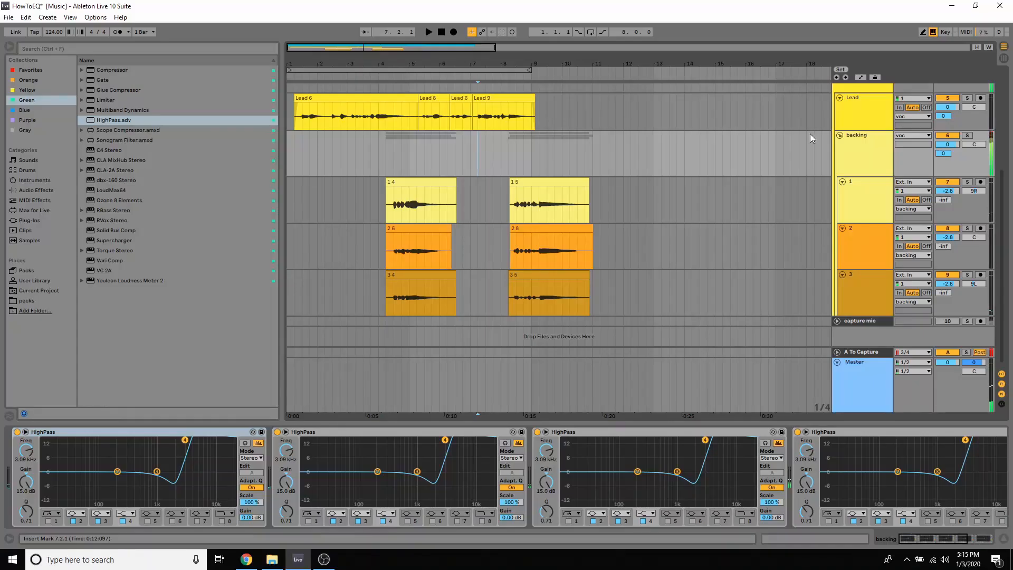
Collapse the voc group track and play the whole arrangement from the beginning
{"action": "scroll", "coordinate": [809, 134], "scroll_direction": "up", "scroll_amount": 4}
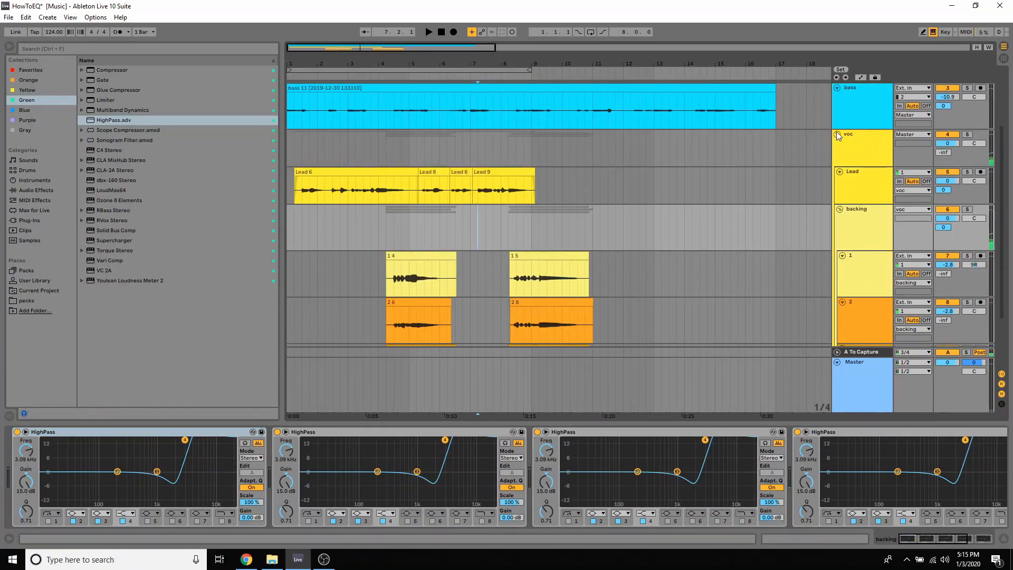
{"action": "left_click", "coordinate": [837, 134]}
{"action": "key", "text": "space"}
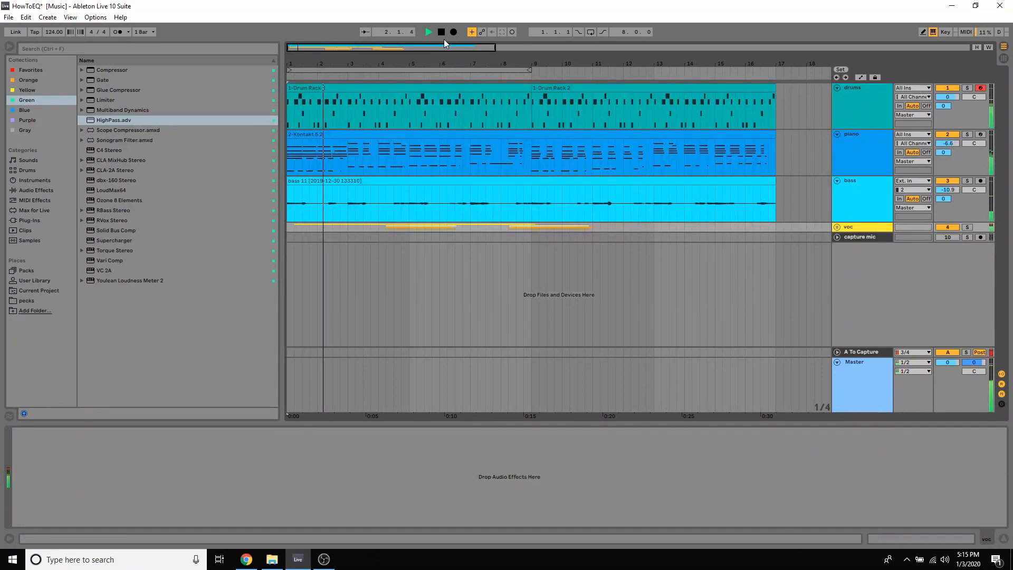